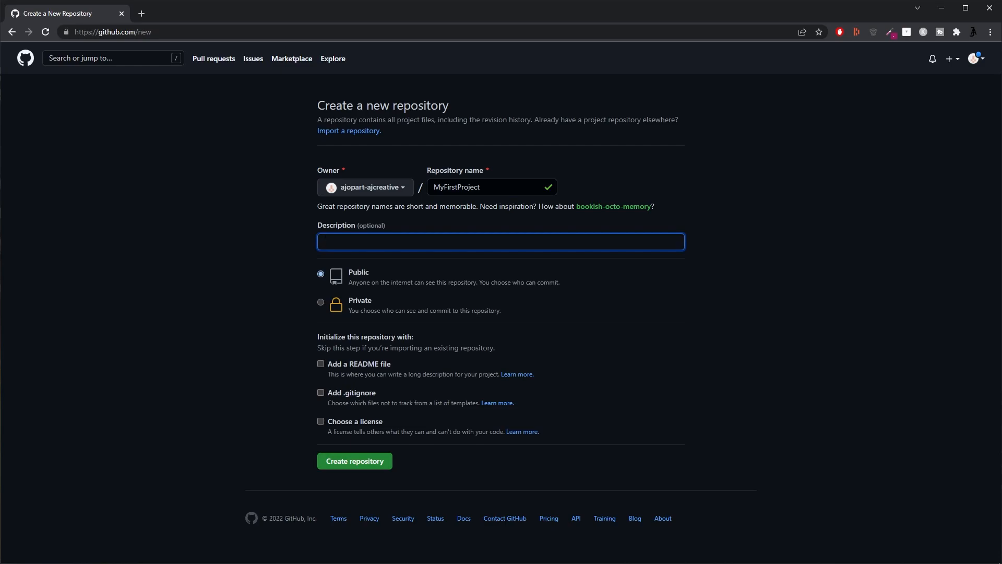
Describe the new repository as "Just a test project" and make it private
type("oject")
left_click(320, 303)
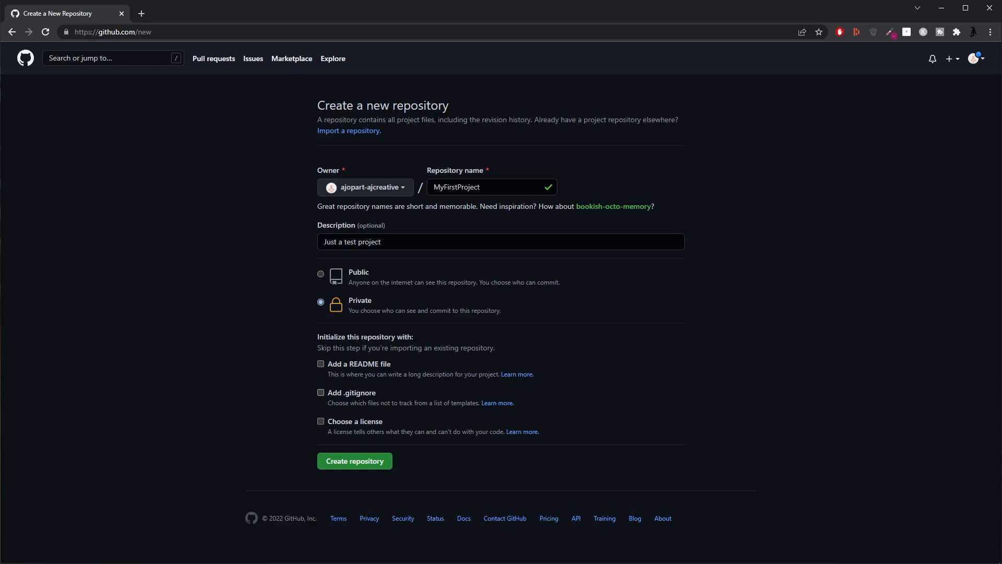
Add a .gitignore based on the Unity template and create the MyFirstProject repository
left_click(320, 392)
left_click(369, 419)
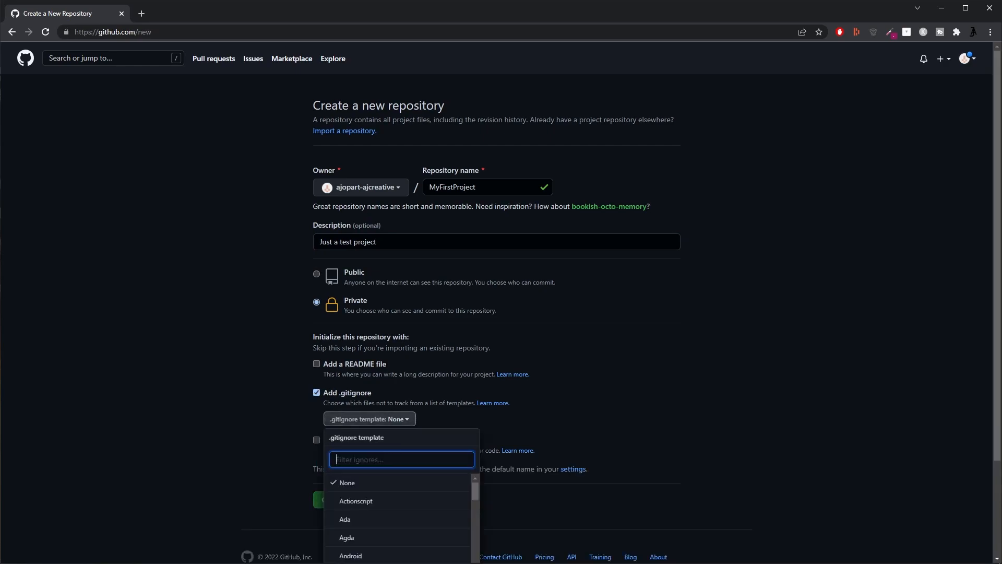
scroll(373, 494, "down", 3)
type("unity")
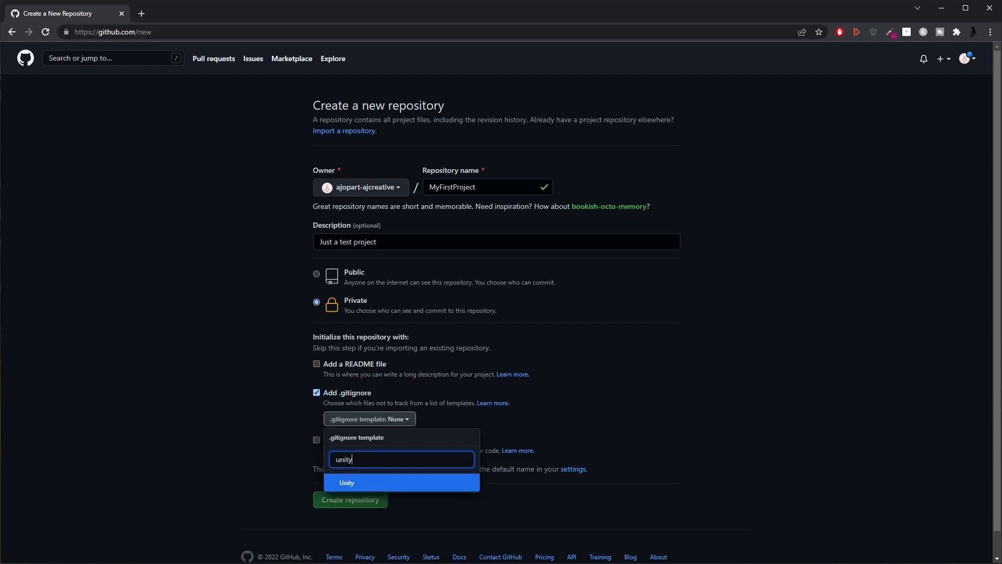
key("Return")
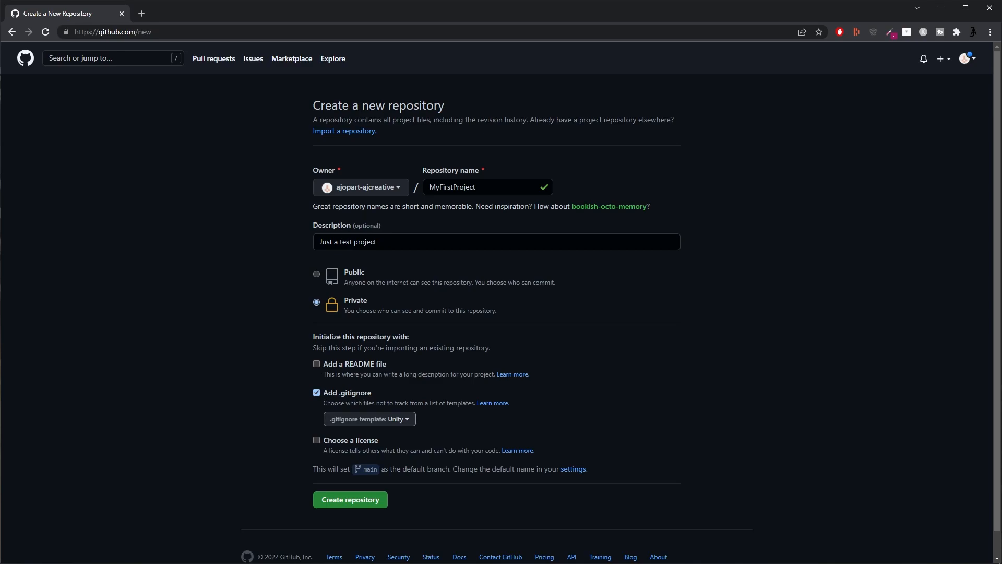
left_click(350, 499)
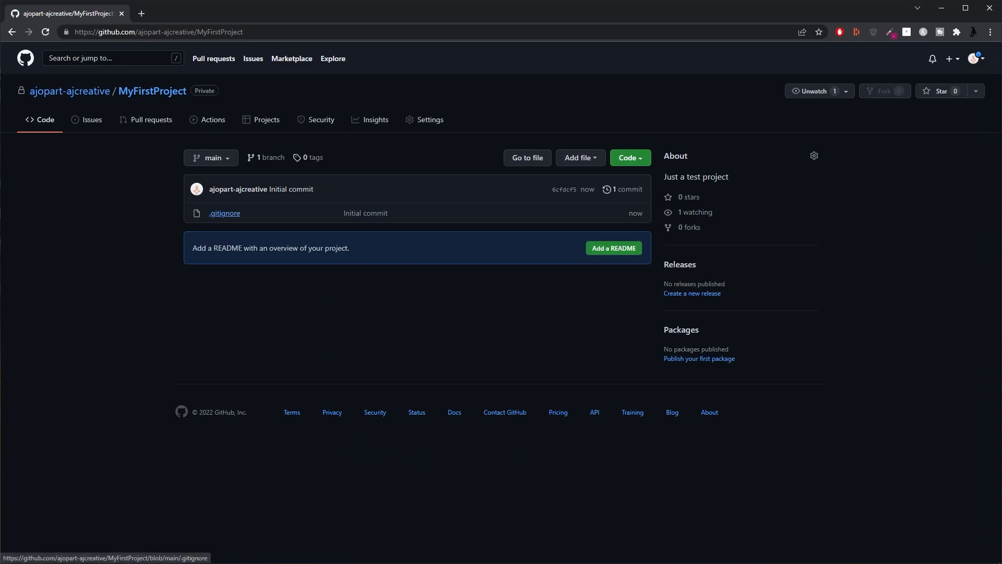
Open the repository's .gitignore file and read through its ignore rules
left_click(224, 213)
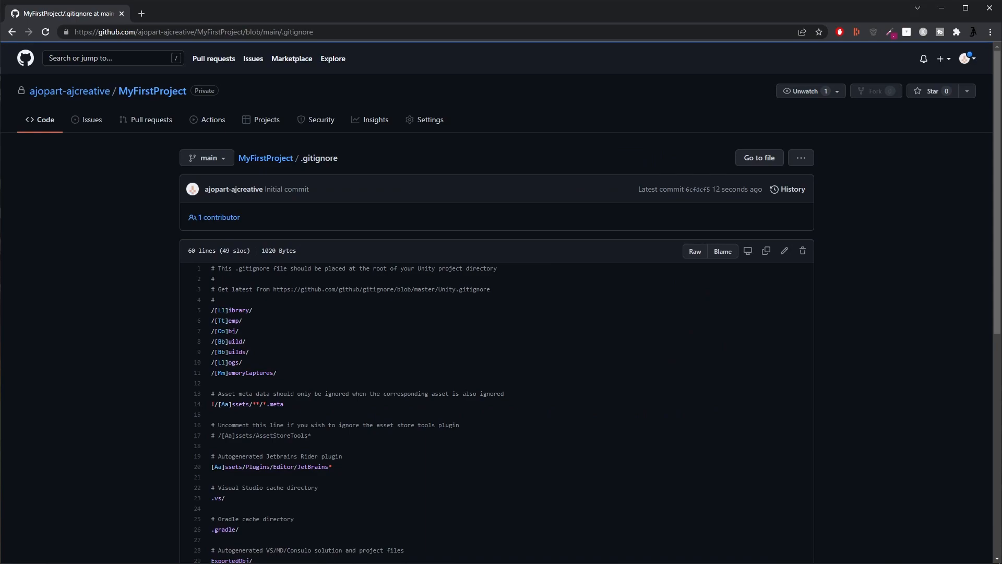
scroll(225, 214, "down", 3)
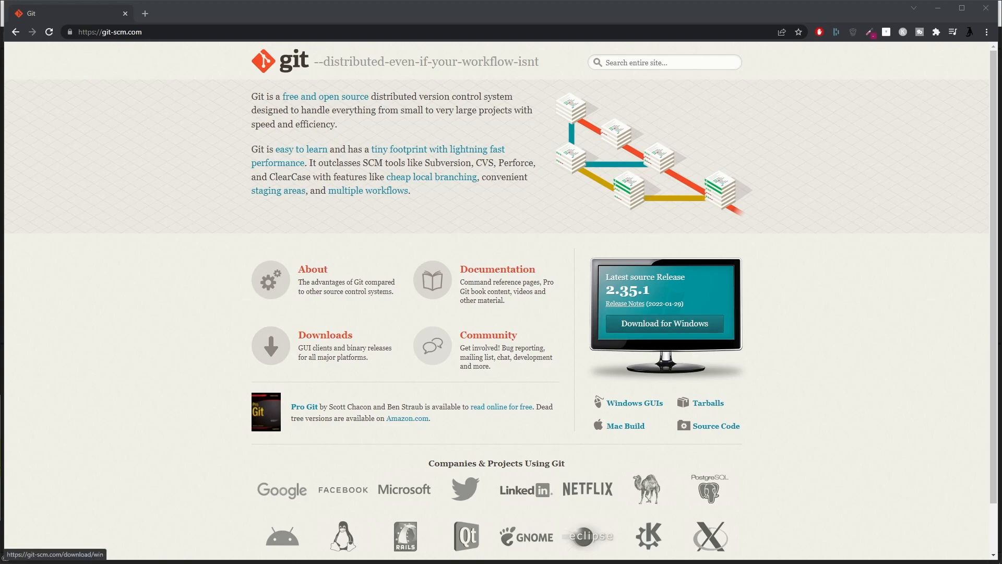
On the Git website, view the Windows downloads and browse the list of available GUI clients
left_click(665, 323)
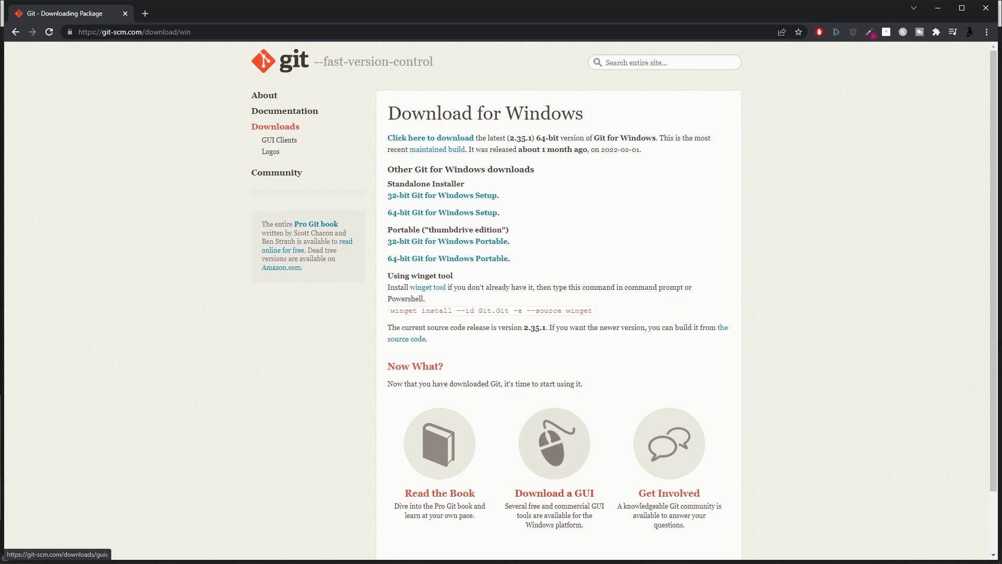
left_click(555, 443)
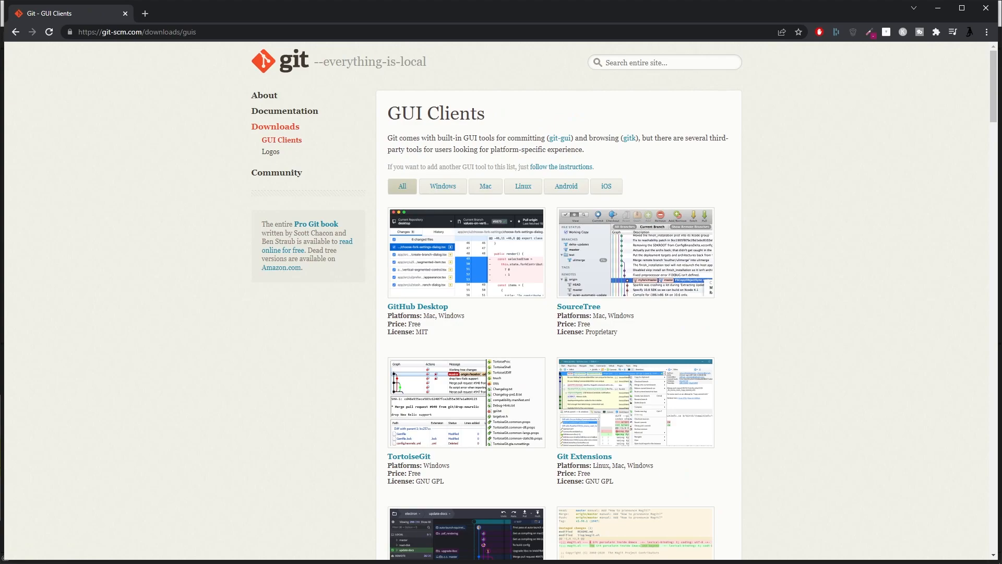
scroll(467, 261, "down", 5)
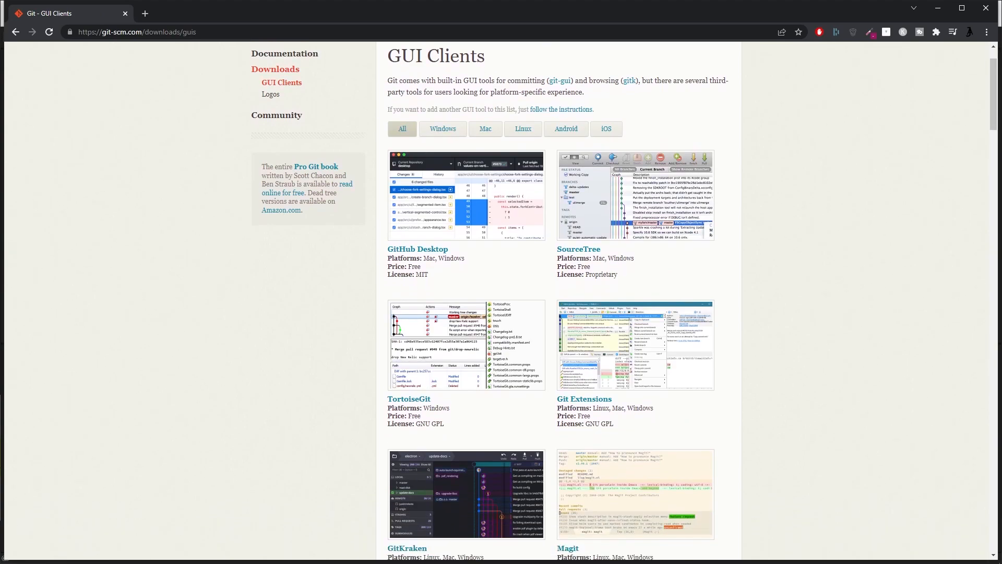
scroll(466, 255, "down", 6)
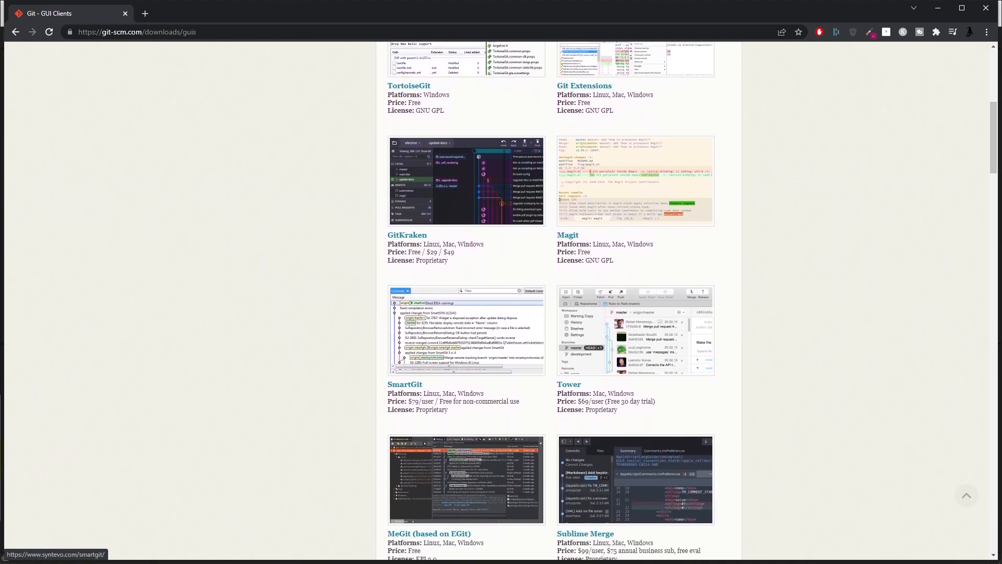
scroll(466, 256, "down", 5)
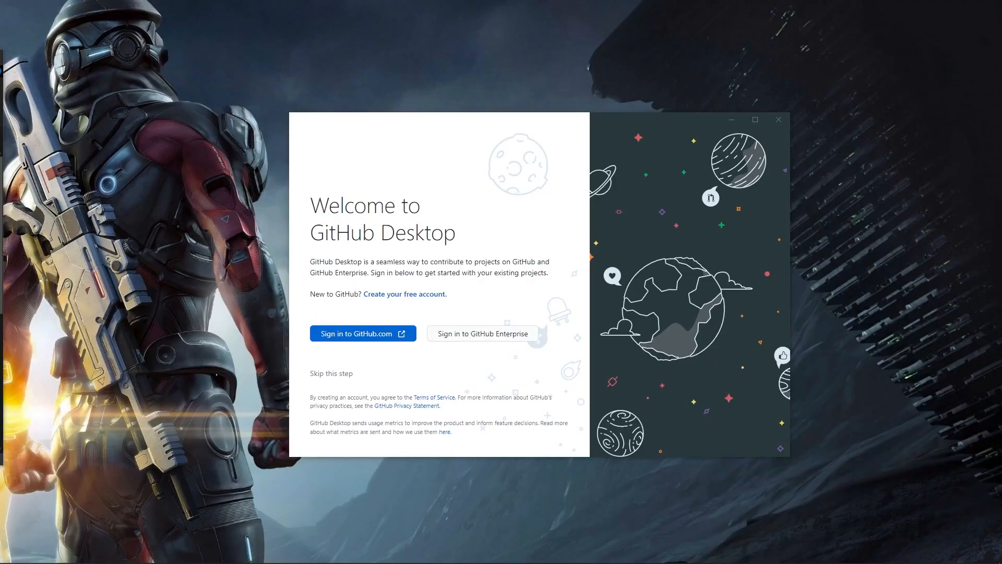
In GitHub Desktop, sign in by authorizing the GitHub.com account and finish configuring Git with the account's name and email
left_click(363, 334)
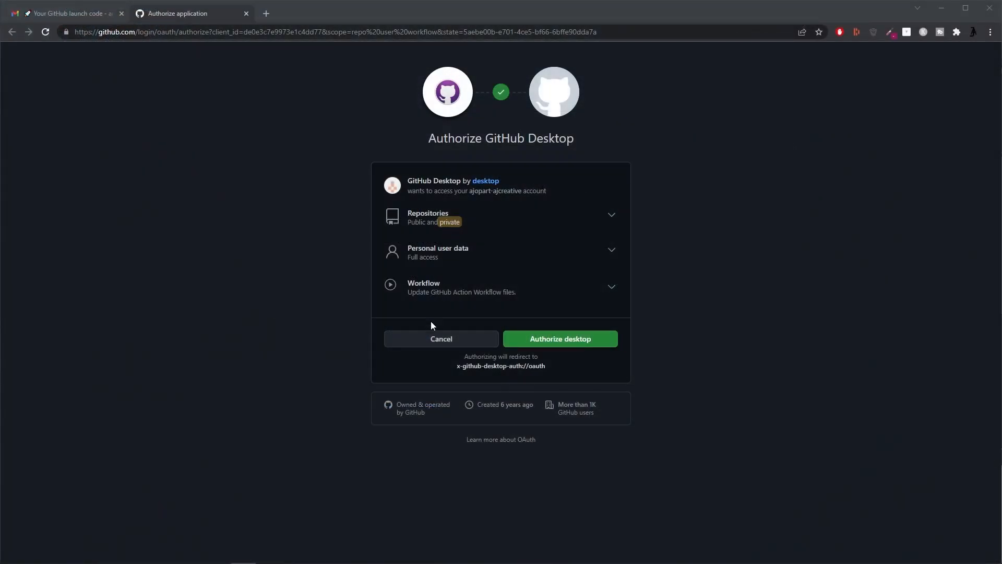
left_click(568, 340)
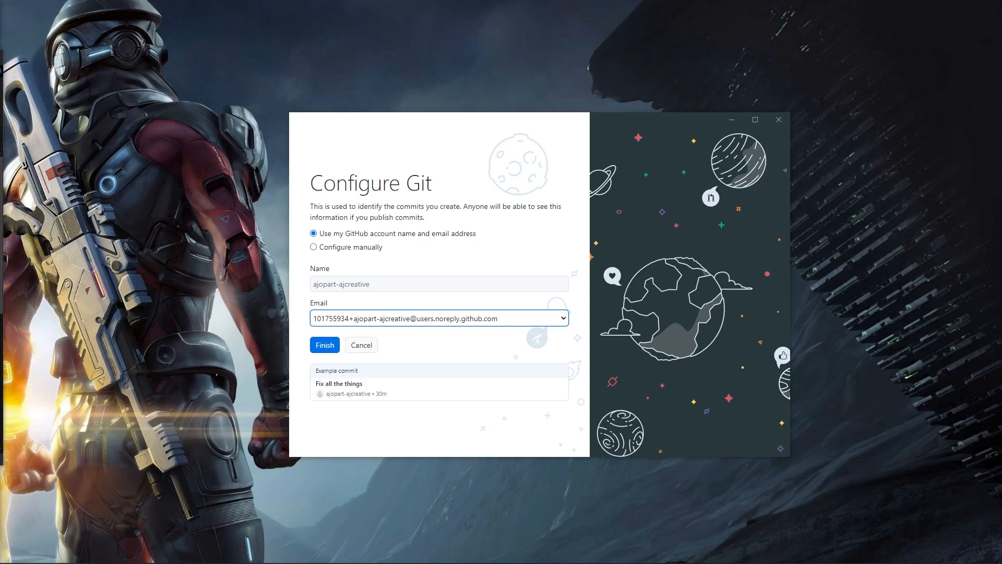
key("Return")
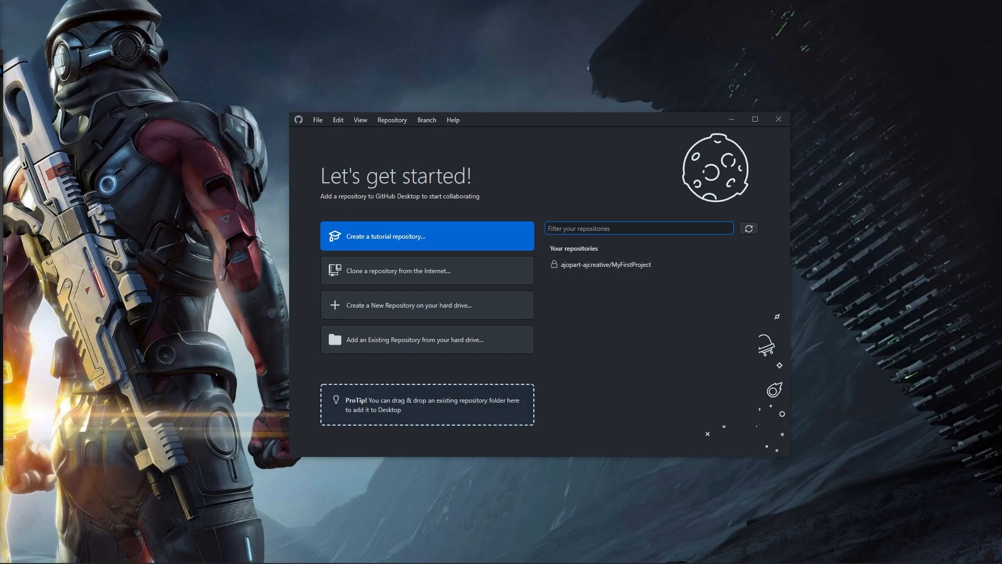
Clone the MyFirstProject repository to E:\Github\MyFirstProject and open its commit history
left_click(605, 264)
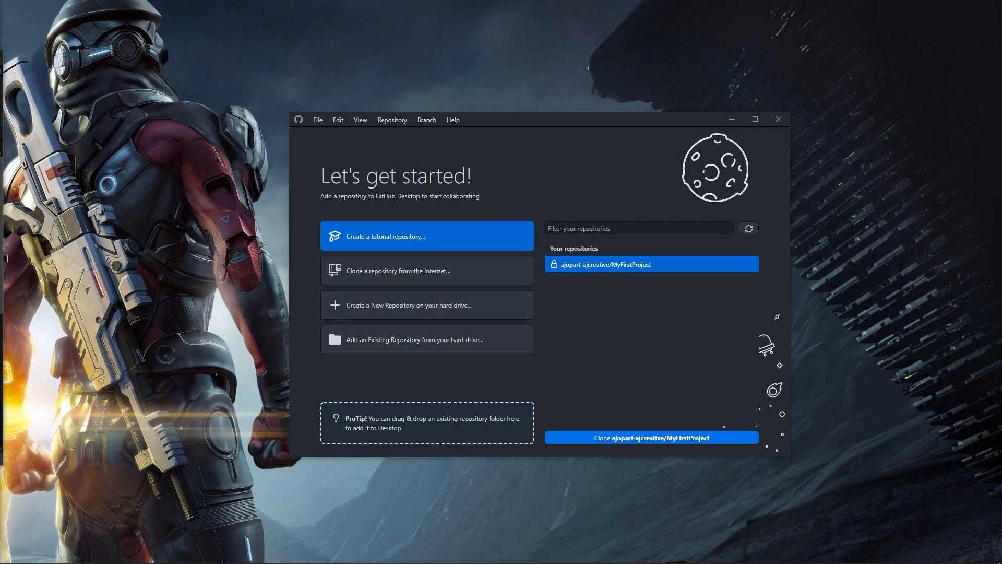
left_click(651, 437)
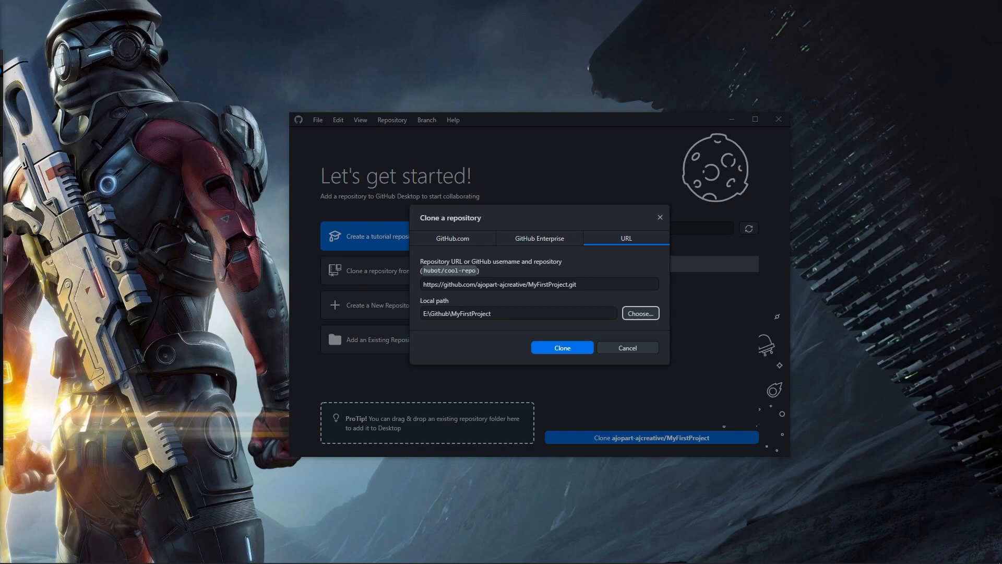
left_click(562, 348)
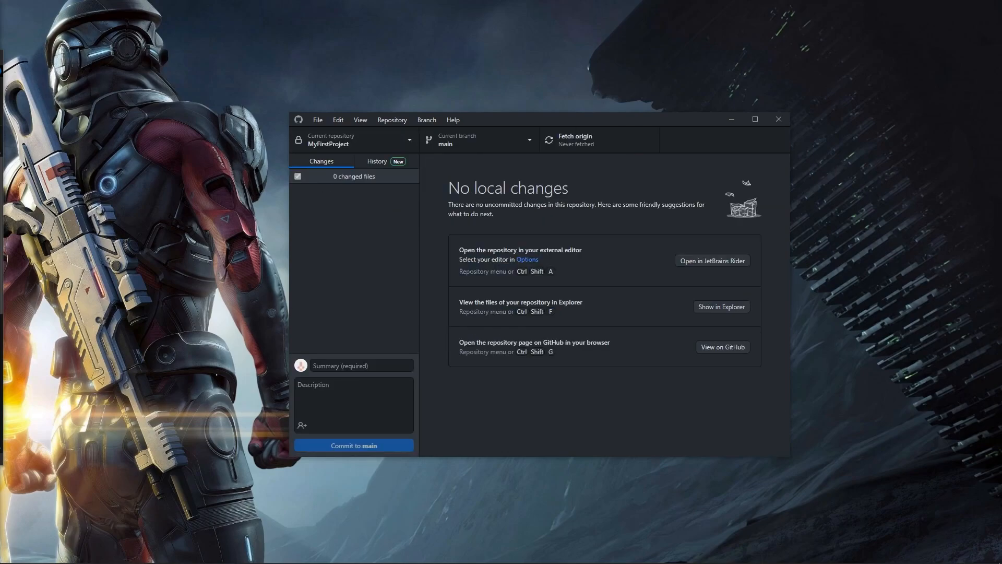
left_click(376, 161)
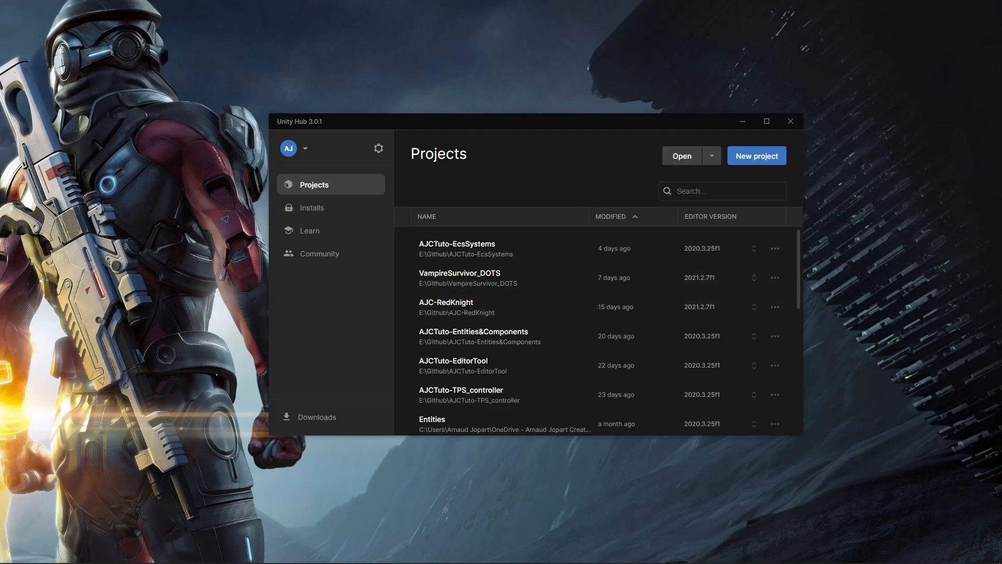
In Unity Hub, start a new 3D Core project and set its location to E:\Github\MyFirstProject
left_click(756, 156)
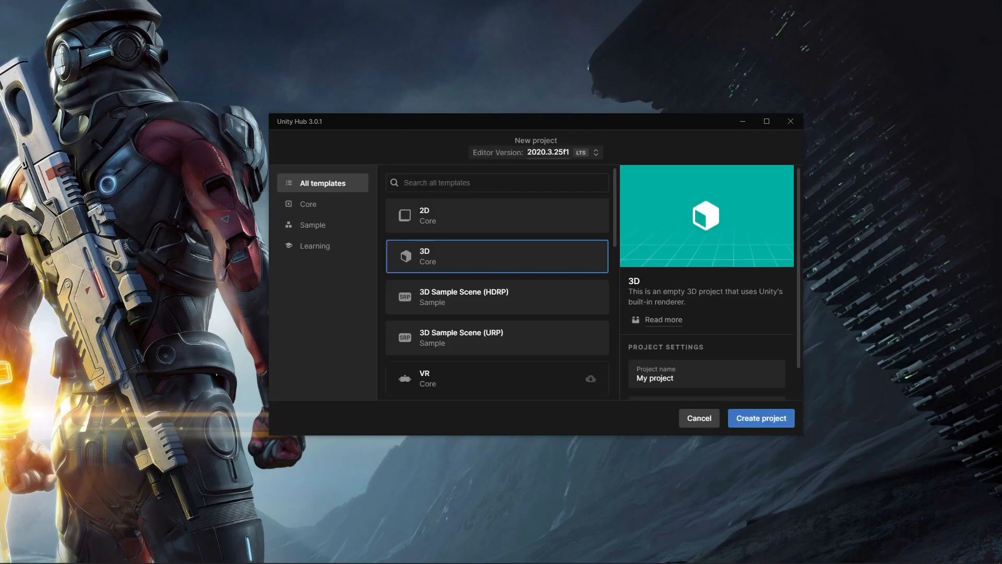
scroll(706, 365, "down", 1)
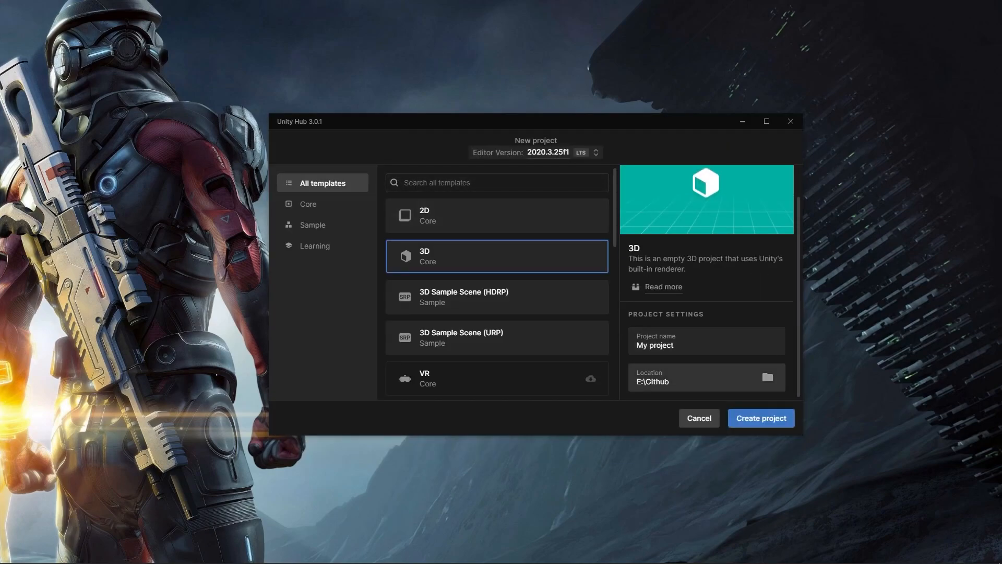
left_click(767, 377)
left_click(474, 343)
scroll(475, 323, "down", 1)
left_click(802, 378)
Name the Unity project GithubUnity and create it
triple_click(684, 345)
type("Github")
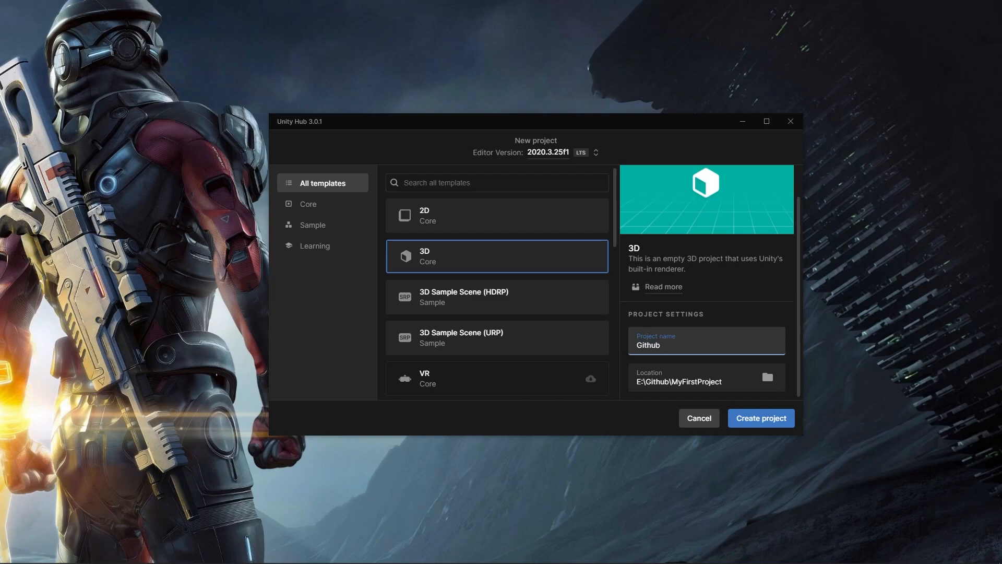
type("Unity")
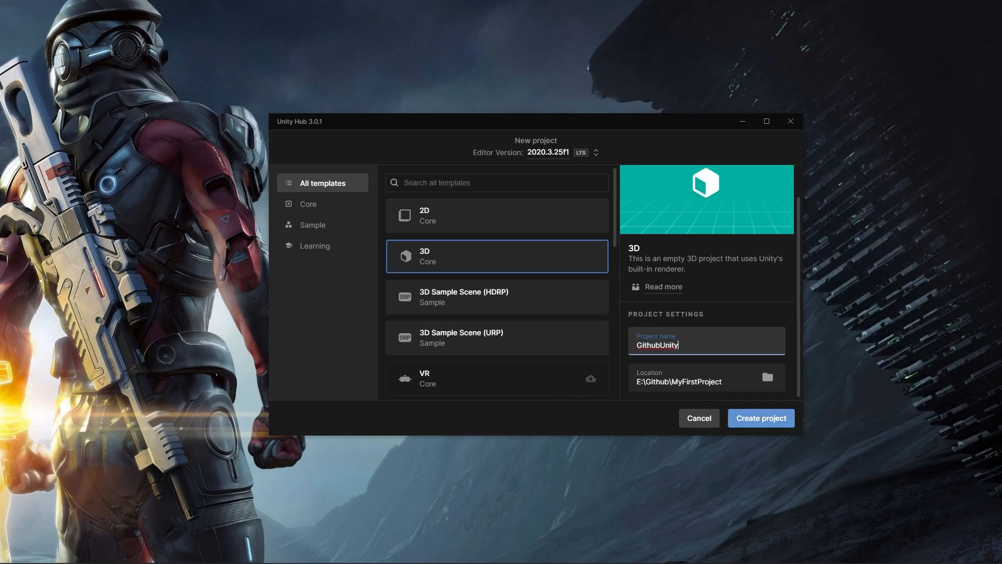
left_click(767, 420)
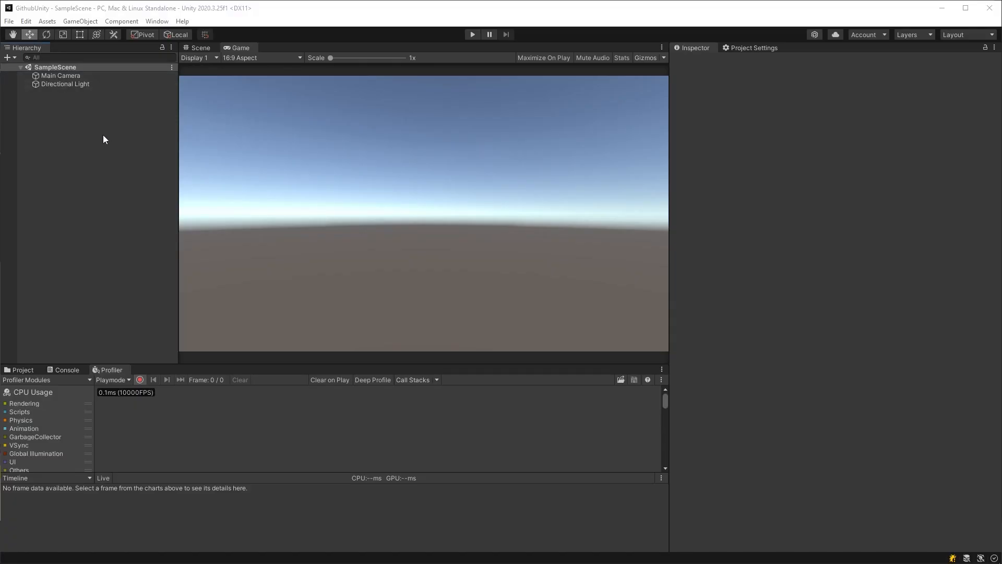
In the Unity editor's Project Settings, check the Version Control mode and open the Editor settings
left_click(29, 21)
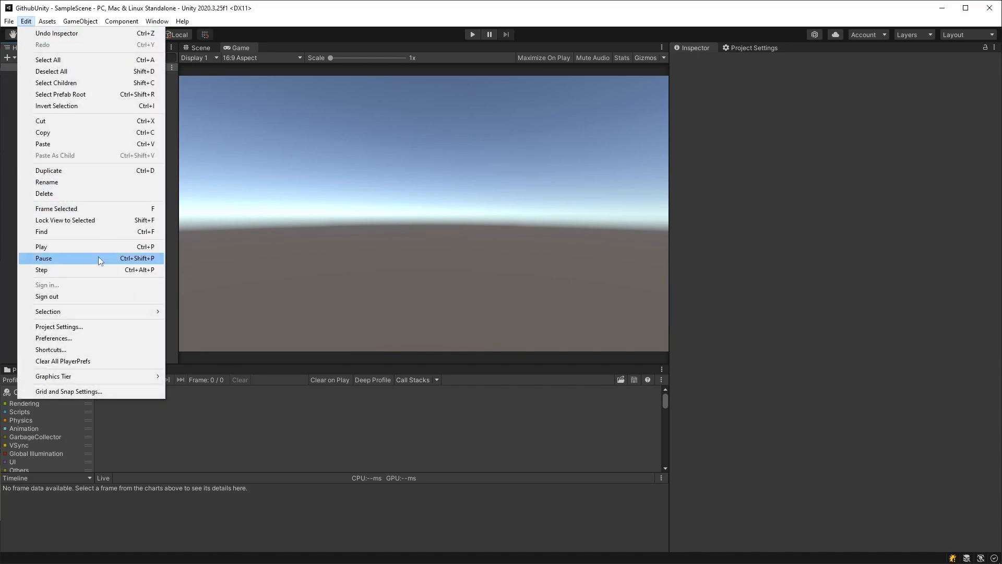
left_click(95, 327)
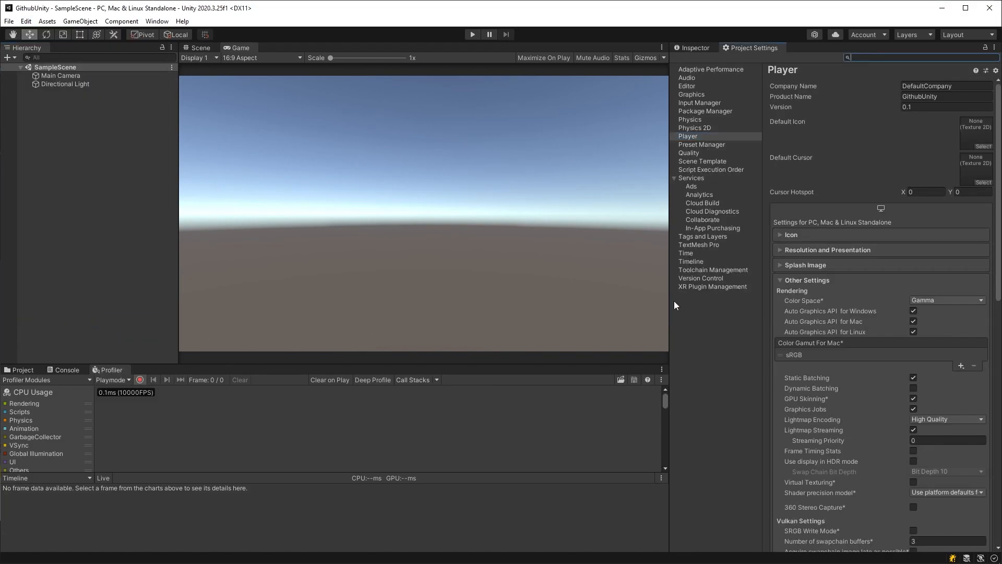
left_click(707, 278)
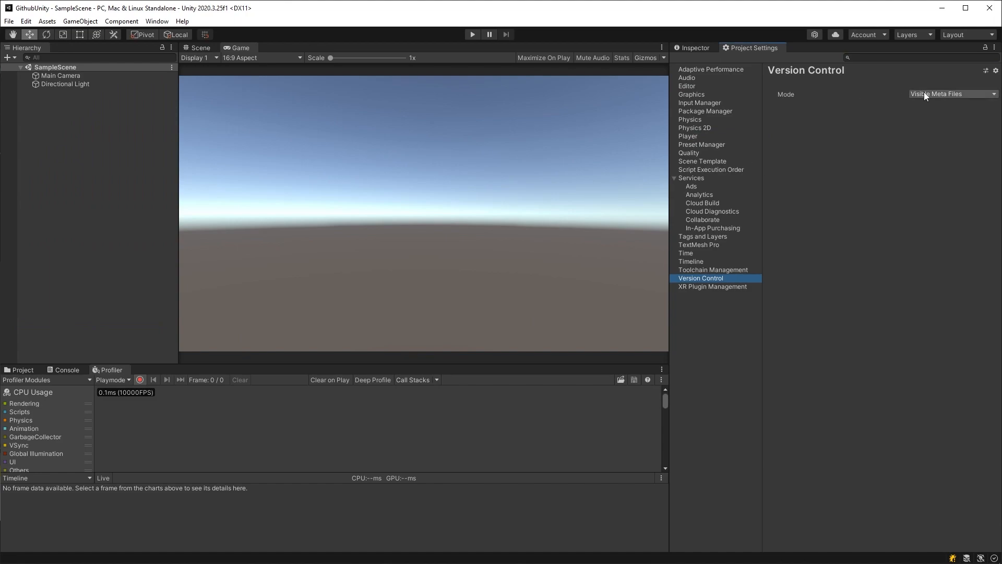
left_click(700, 88)
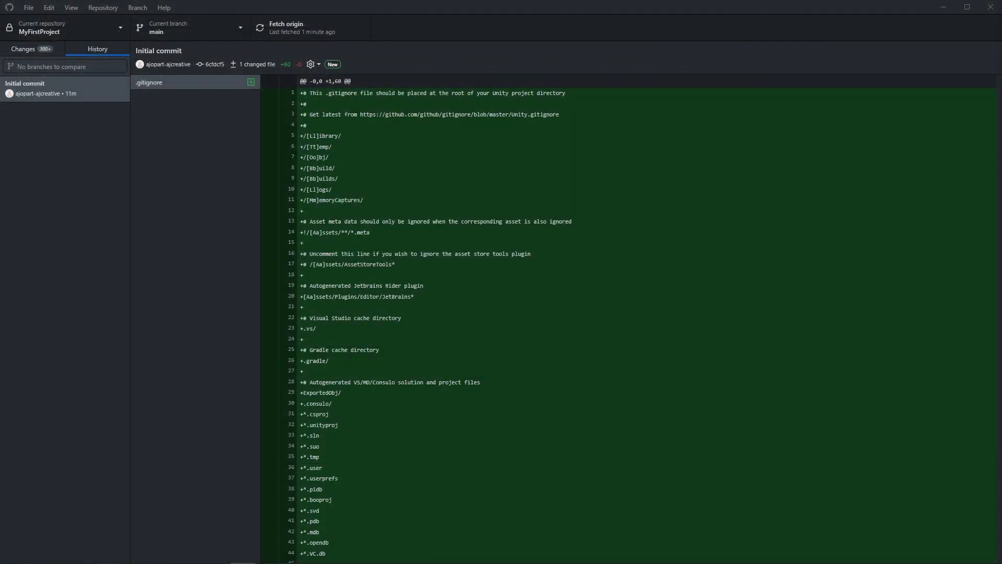
In GitHub Desktop, view the initial commit and look through the changed files in a widened list
left_click(119, 86)
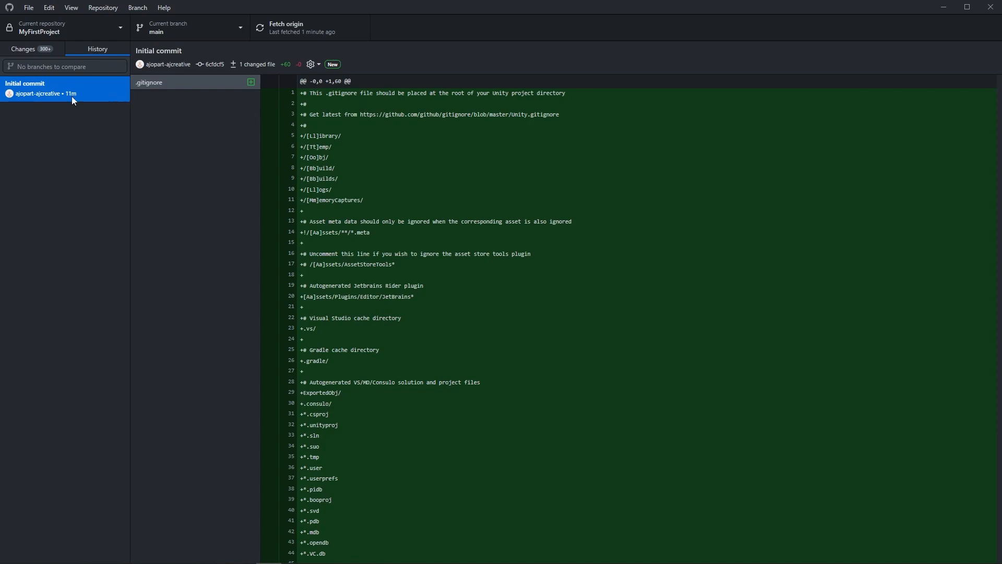
left_click(18, 45)
left_click_drag(130, 175, 352, 195)
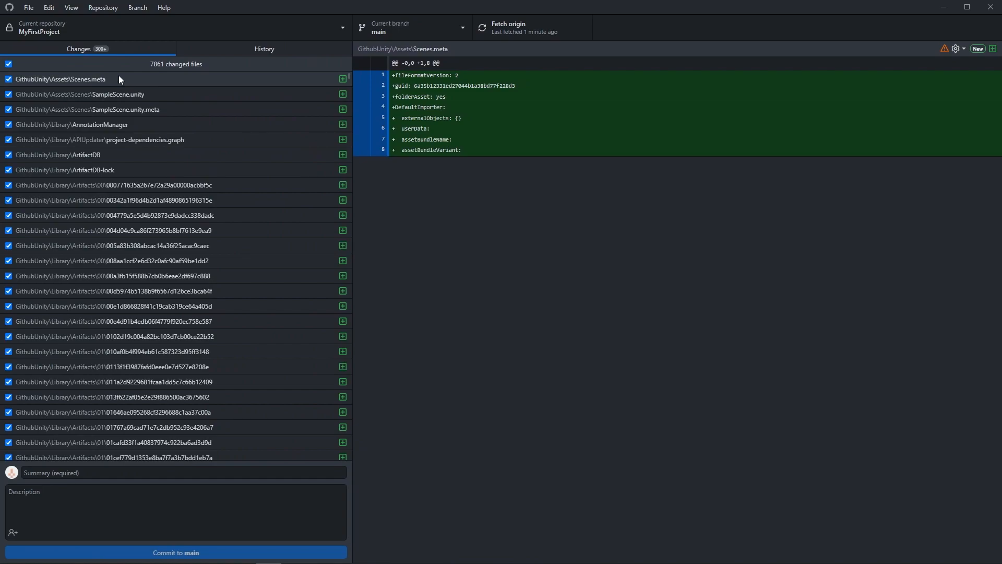
scroll(118, 75, "down", 15)
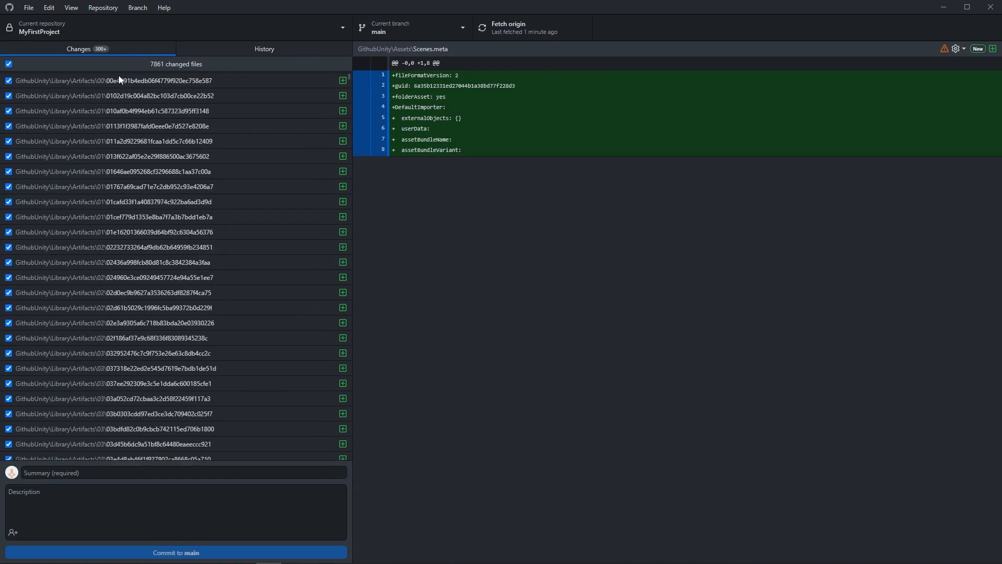
left_click_drag(350, 75, 349, 355)
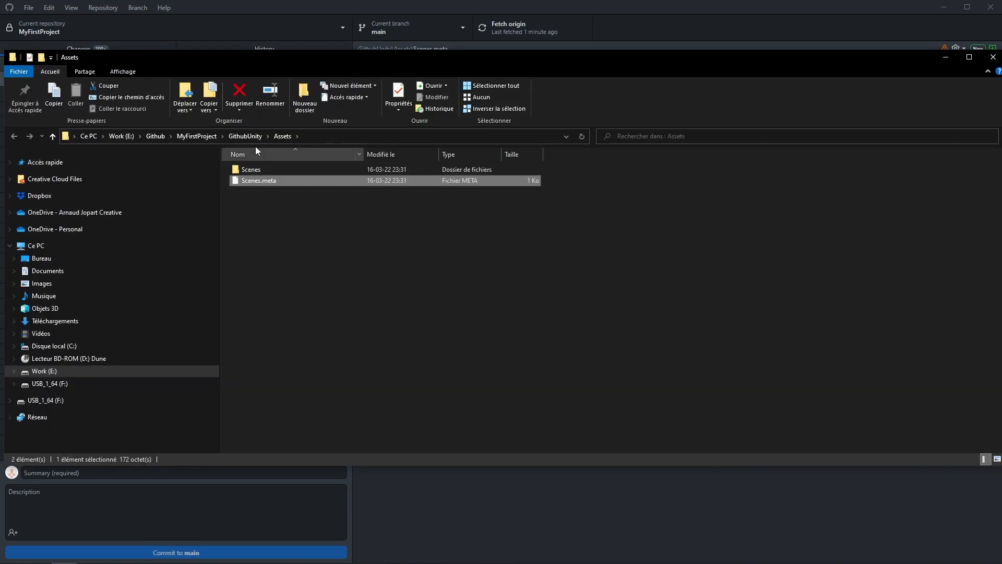
In File Explorer, move .gitignore from the MyFirstProject folder into the GithubUnity folder, then return to GitHub Desktop
left_click(246, 136)
left_click(196, 136)
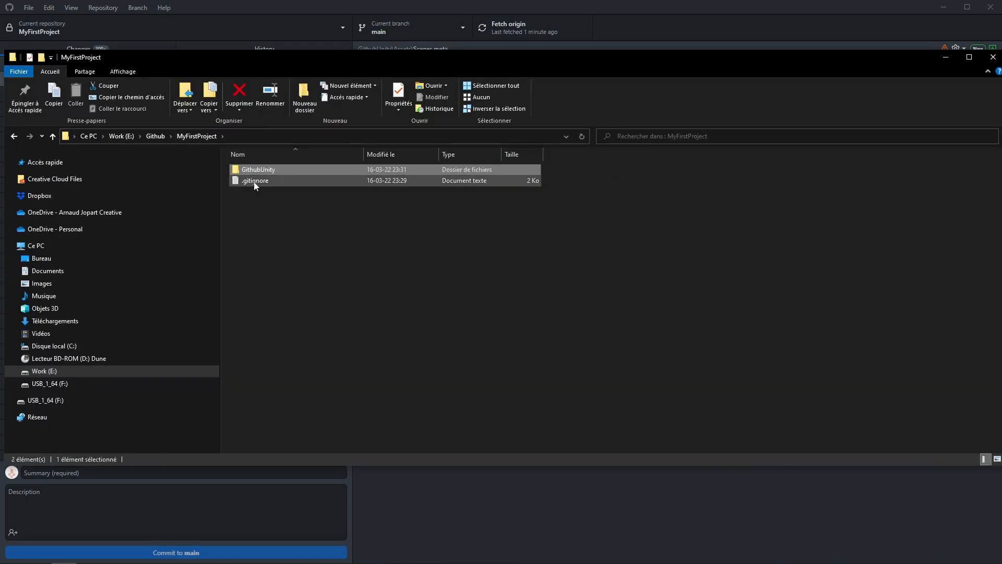
left_click_drag(254, 183, 262, 168)
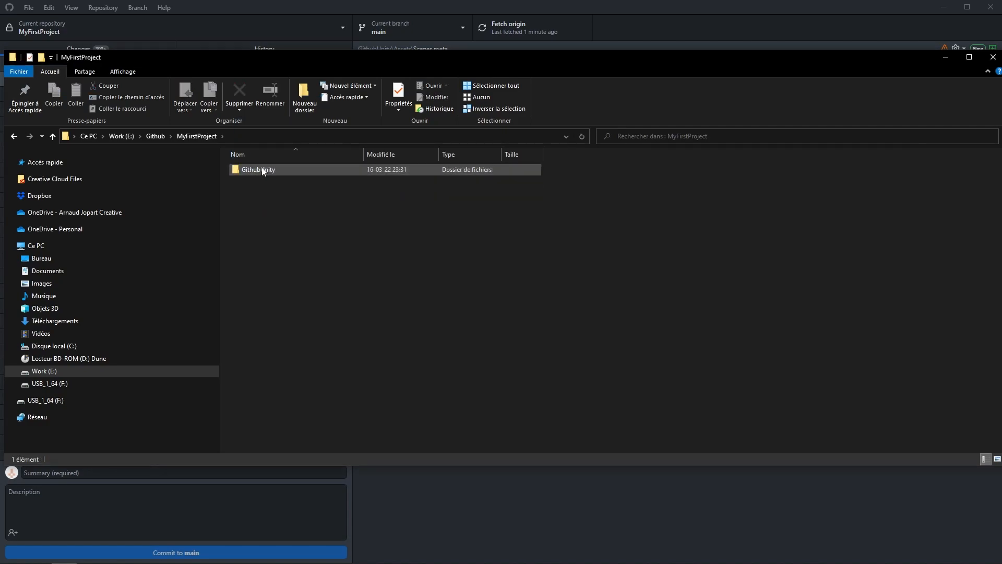
left_click(371, 474)
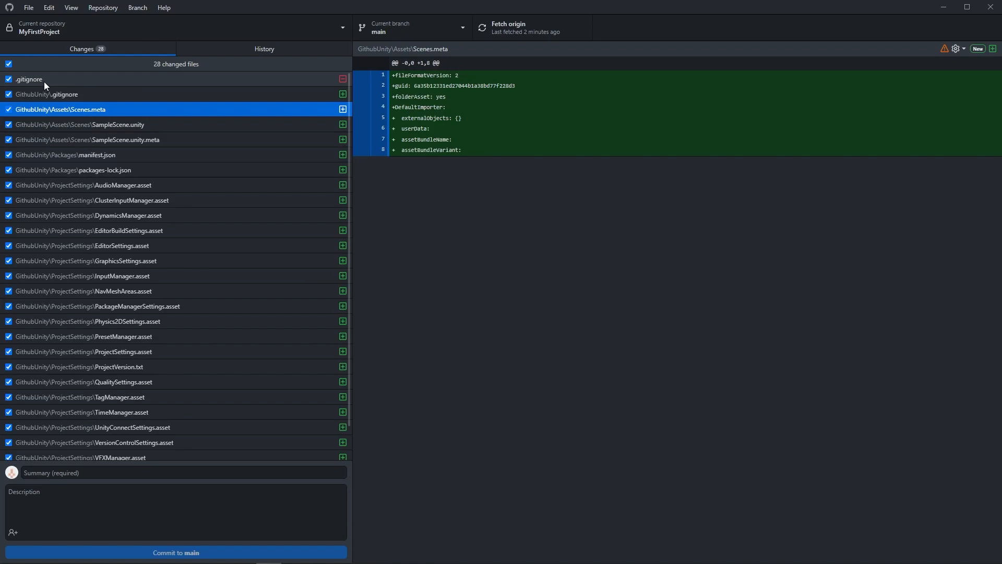
Commit all changed files to main with summary "Creating the Unity project" and description "Opening Unity Editor", and push the commit to origin
left_click(116, 473)
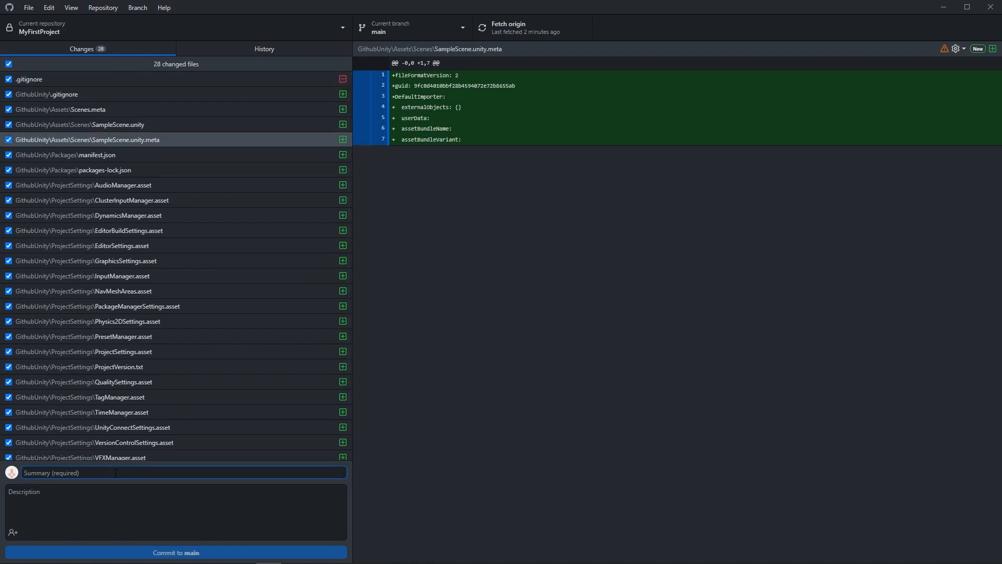
type("Creating the Unity project")
left_click(105, 510)
type("Opening Unity Editor")
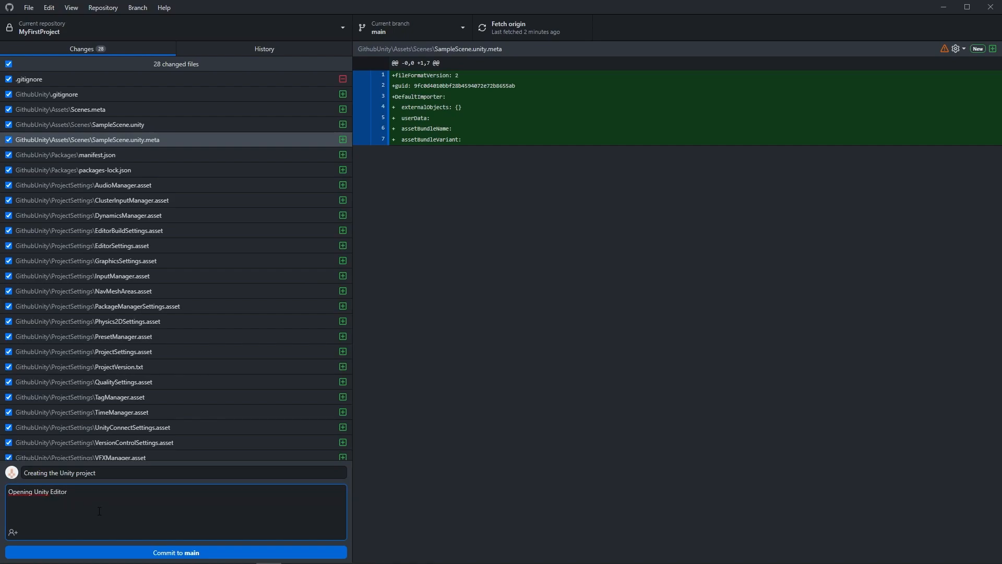
key("ctrl+Return")
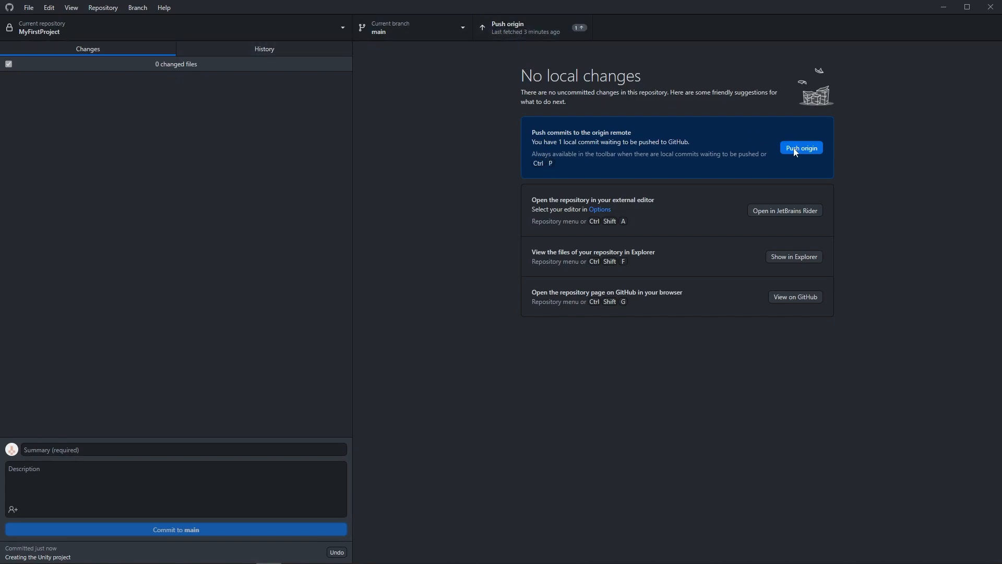
left_click(806, 148)
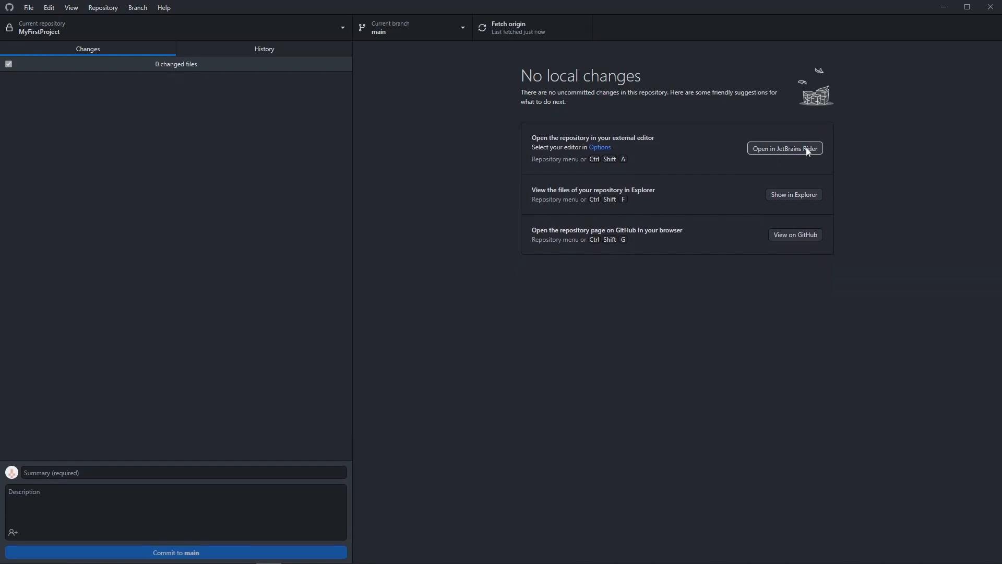
View the "Creating the Unity project" commit in the repository history with its file list widened
left_click(308, 47)
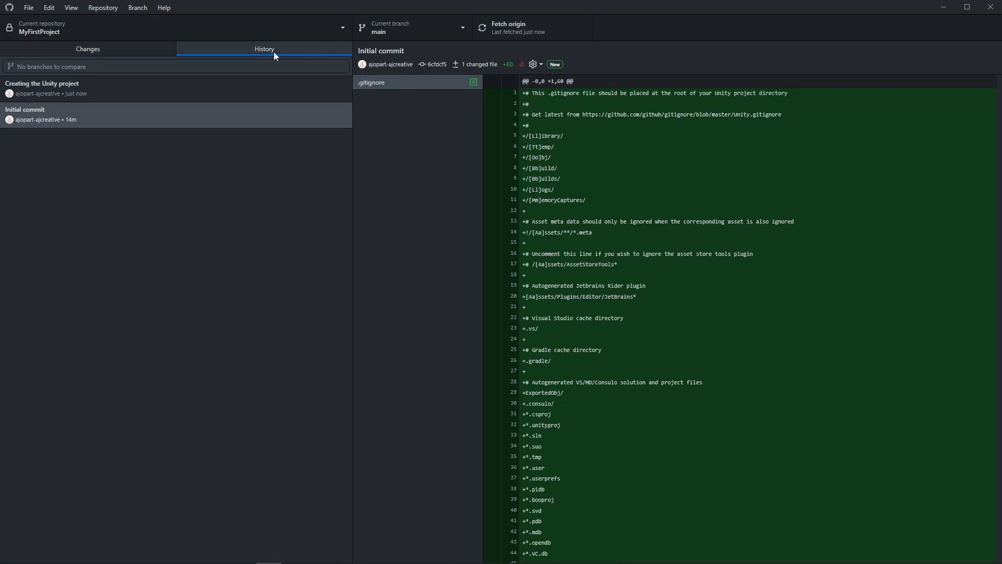
left_click(122, 90)
left_click_drag(481, 152, 626, 153)
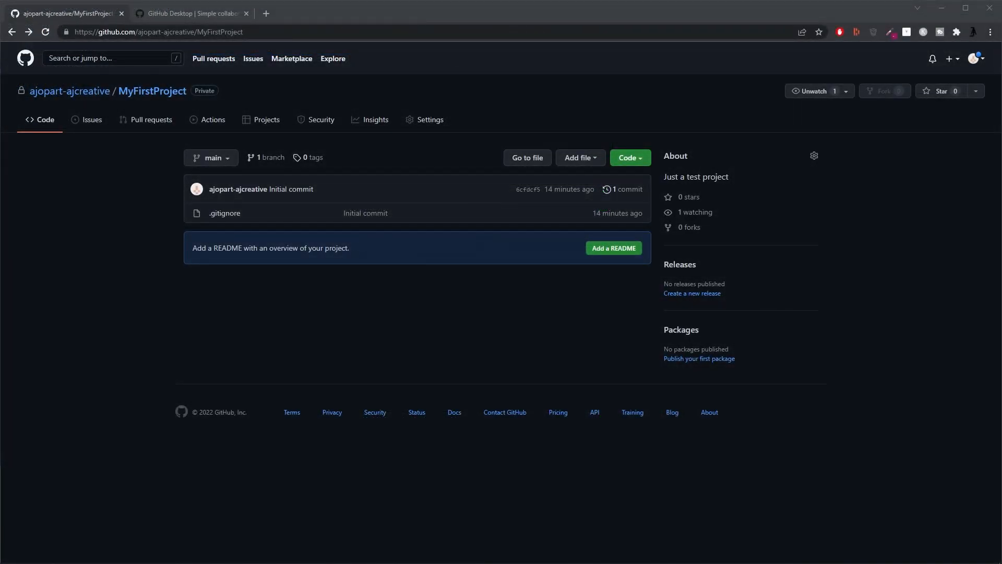
In the browser, reload the MyFirstProject repository page on GitHub, look inside the GithubUnity folder, and return to the repository root
key("F5")
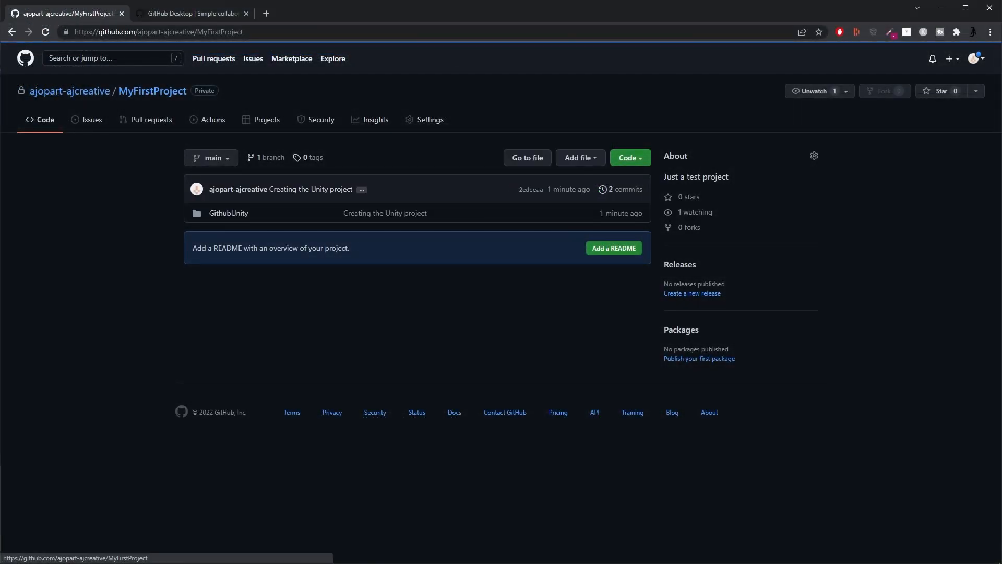
left_click(228, 213)
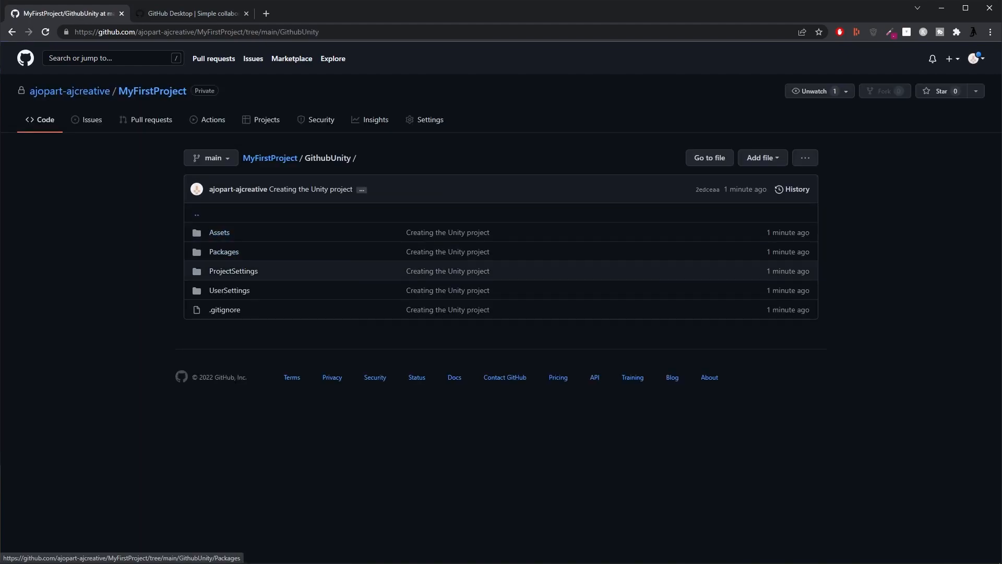
left_click(270, 158)
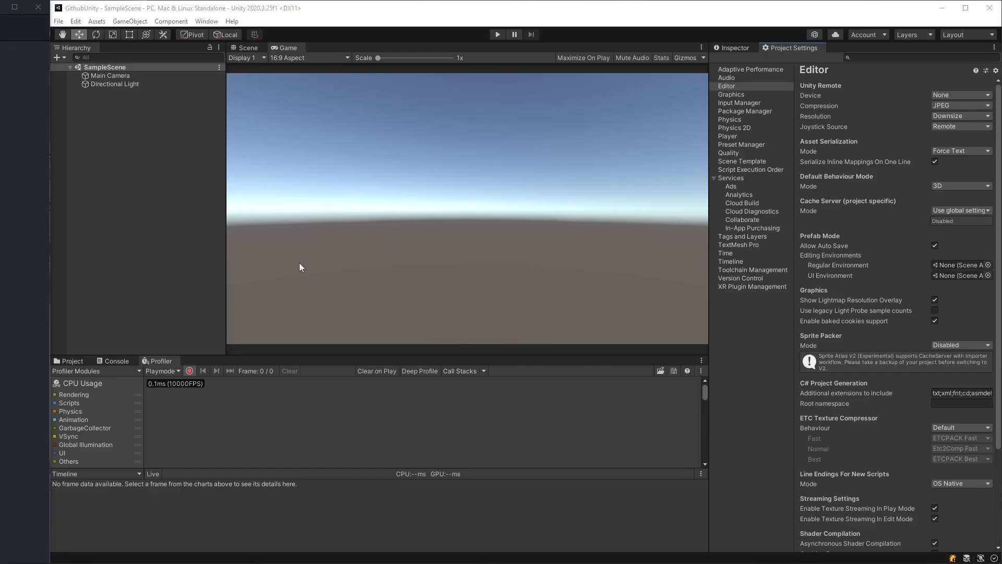
In the Unity editor, create a folder named Scripts in the project's Assets folder
left_click(80, 361)
left_click(80, 361)
right_click(187, 415)
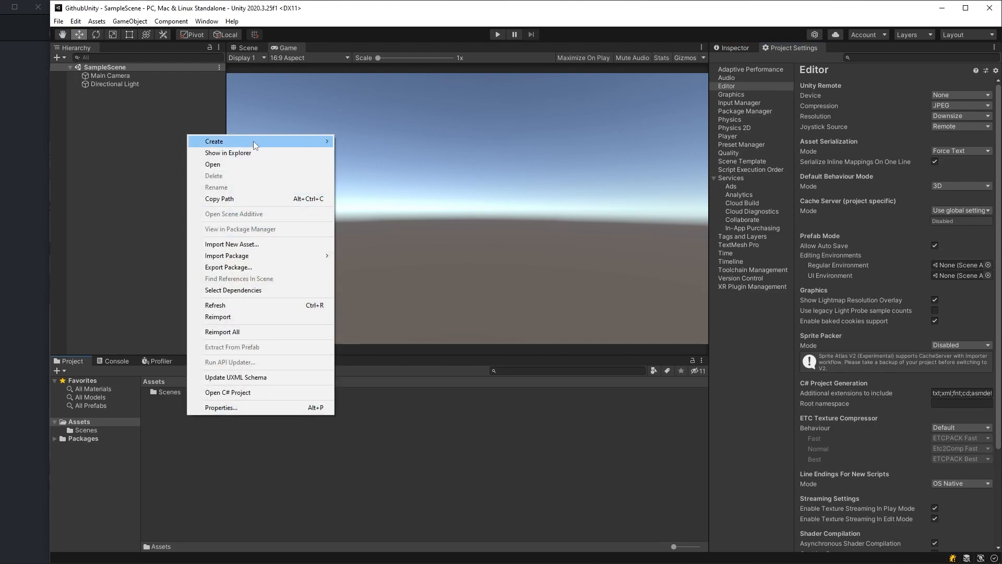
mouse_move(252, 141)
left_click(395, 142)
type("Script")
key("Return")
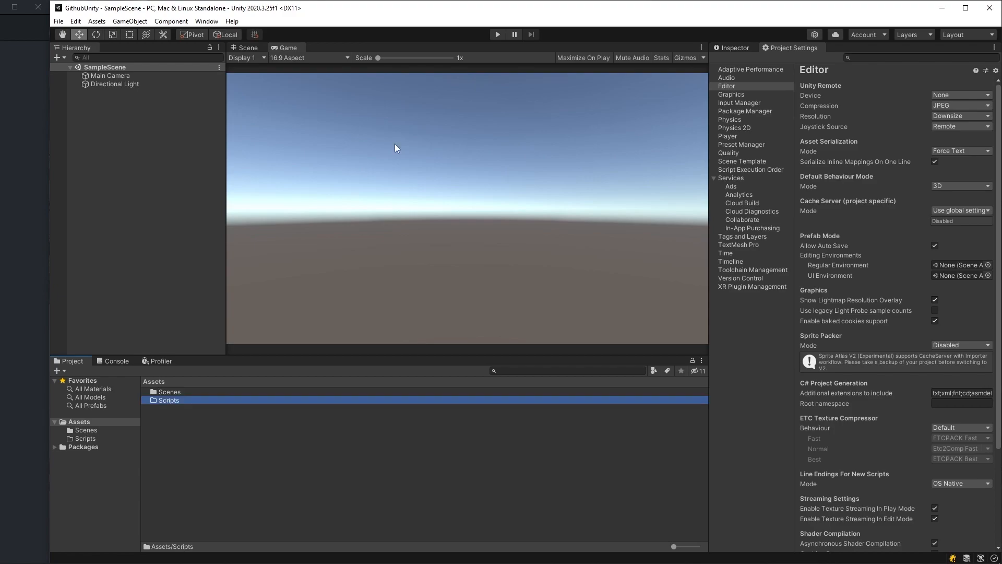
Create a C# script named GameManager inside the Scripts folder
double_click(194, 399)
right_click(219, 449)
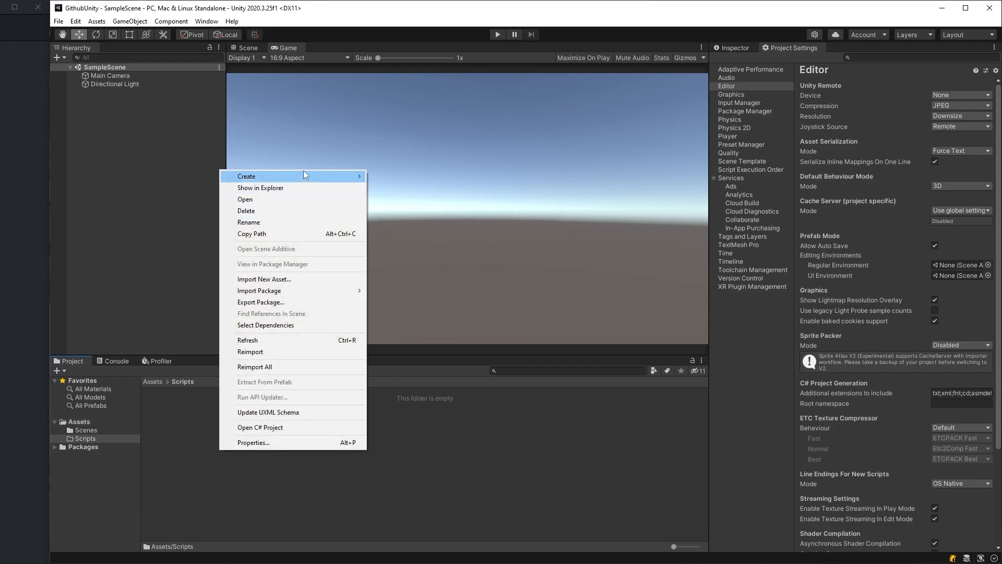
mouse_move(304, 176)
left_click(428, 155)
type("GameMa")
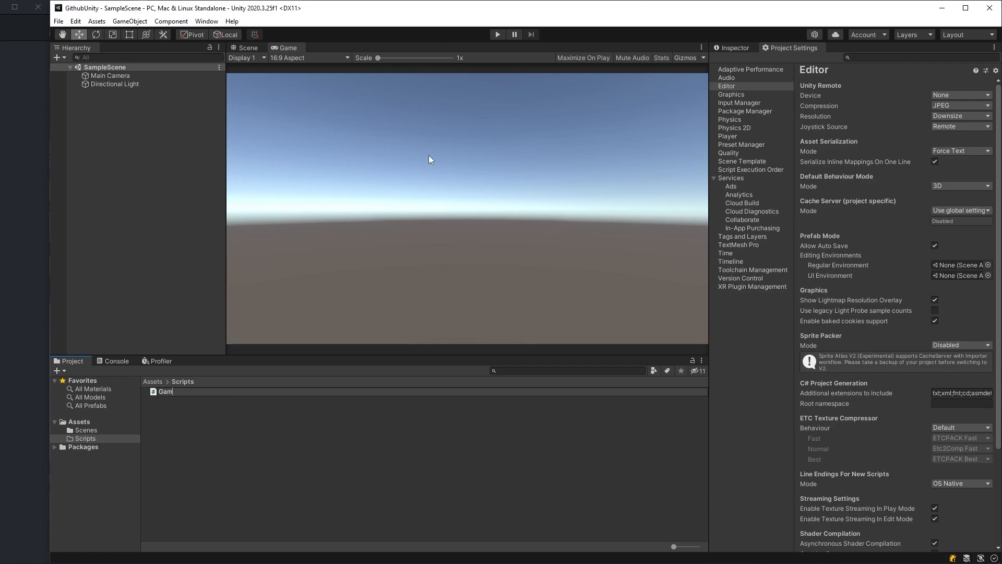
type("nager")
key("Return")
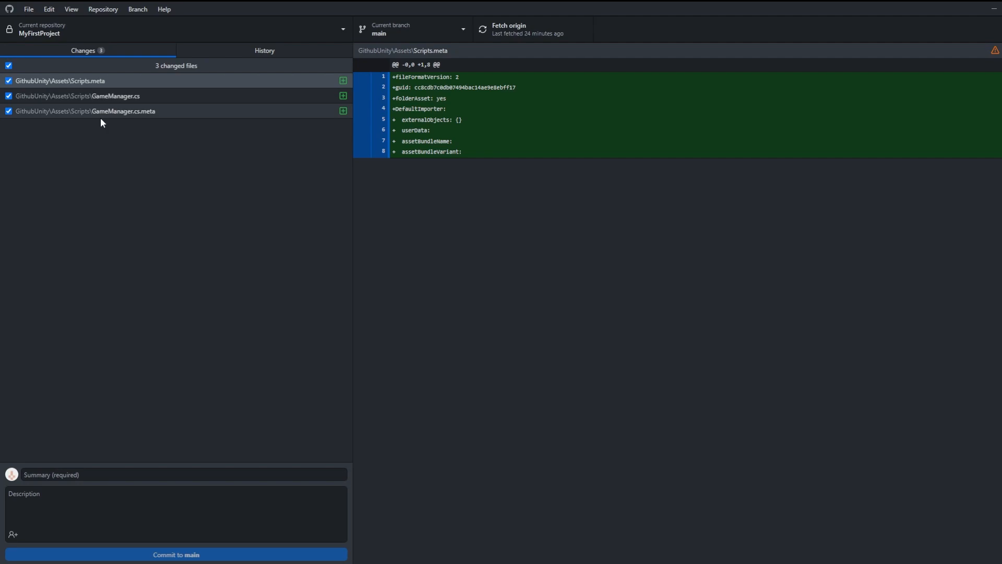
In GitHub Desktop, commit the new Scripts folder and GameManager files to main with the summary "GameManager"
left_click(101, 473)
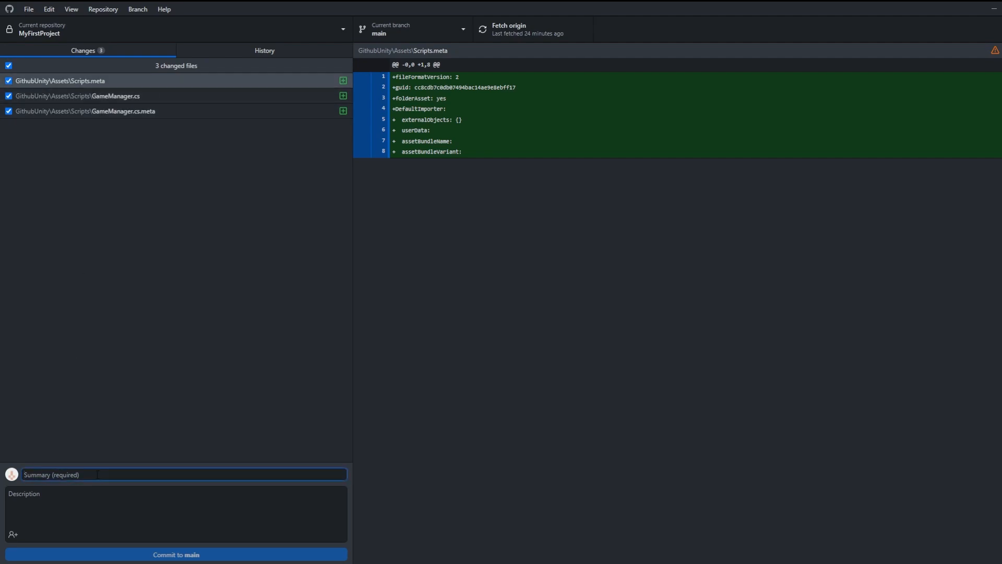
type("GameManager")
left_click(221, 555)
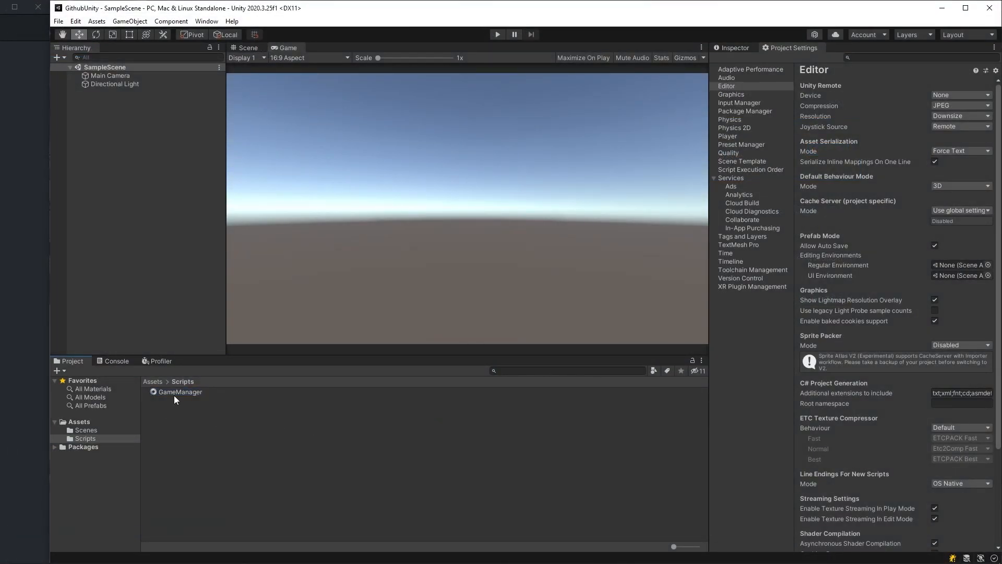
In the Unity editor, delete the GameManager script from the Scripts folder, then return to GitHub Desktop
left_click(174, 392)
key("Delete")
key("Return")
left_click(2, 355)
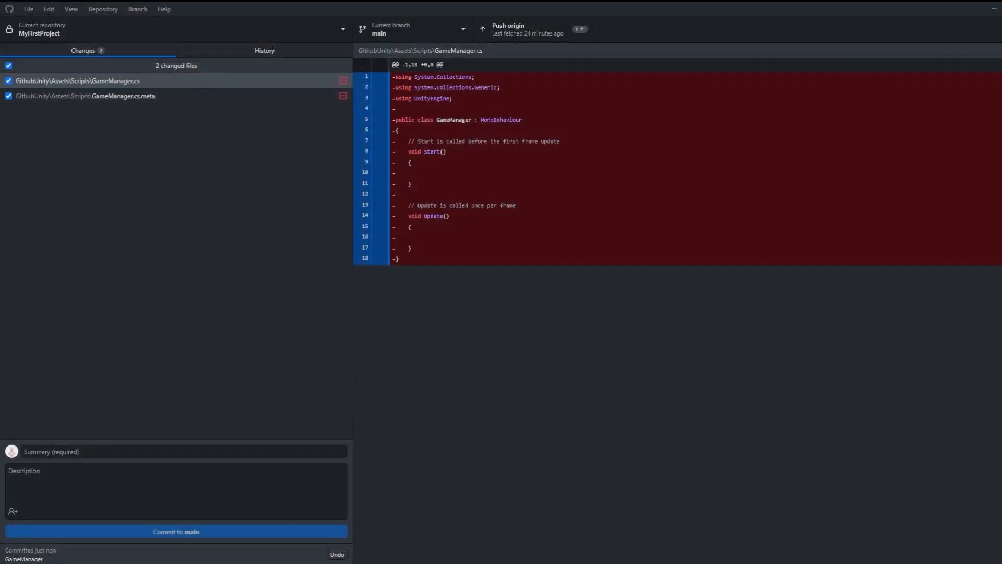
Discard all changes to GameManager.cs and GameManager.cs.meta to undo the script's deletion
left_click(152, 95, "shift")
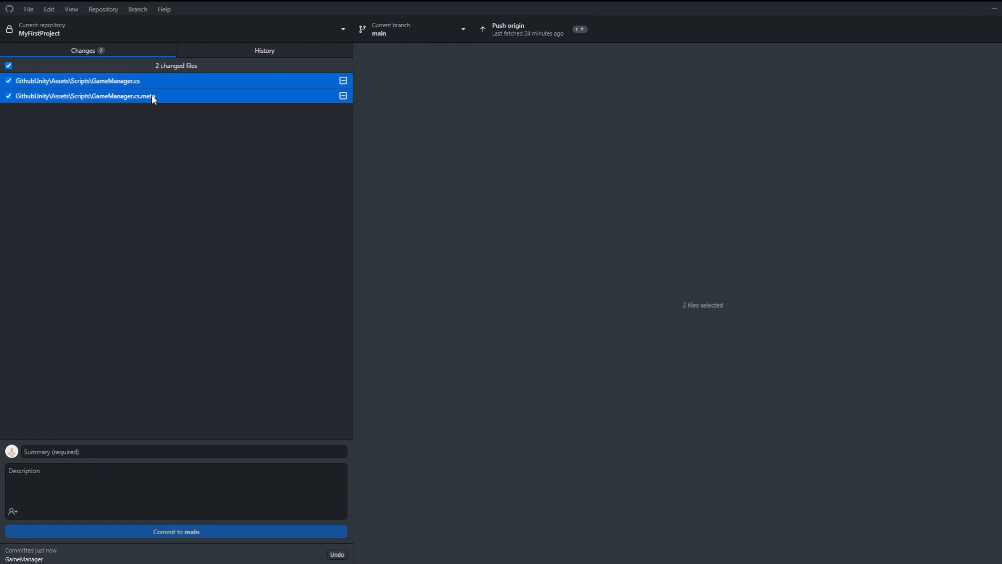
right_click(168, 67)
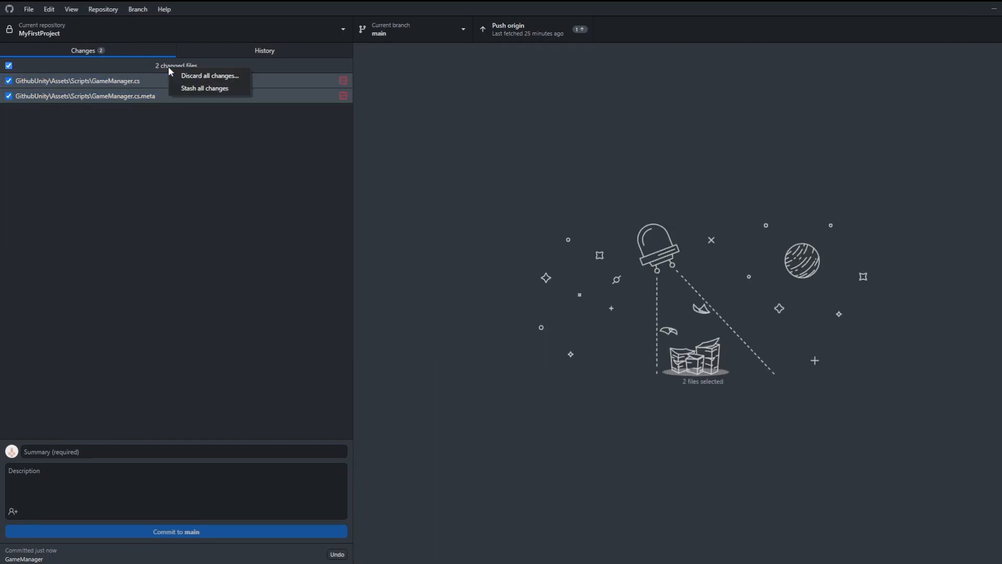
left_click(198, 76)
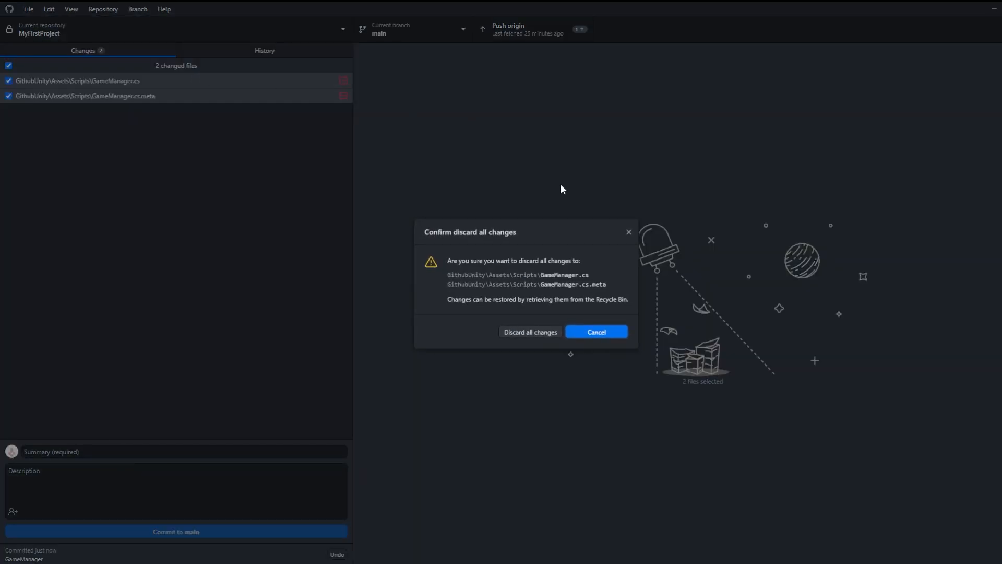
left_click(532, 333)
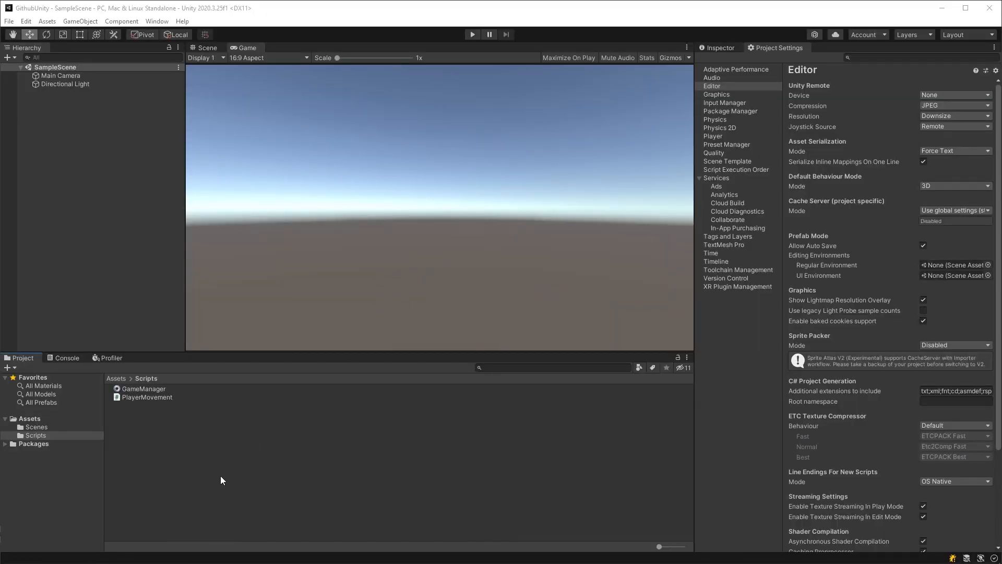
Select the PlayerMovement script in Unity, then create a branch named feature/NewMoveSystem from main in GitHub Desktop
left_click(155, 398)
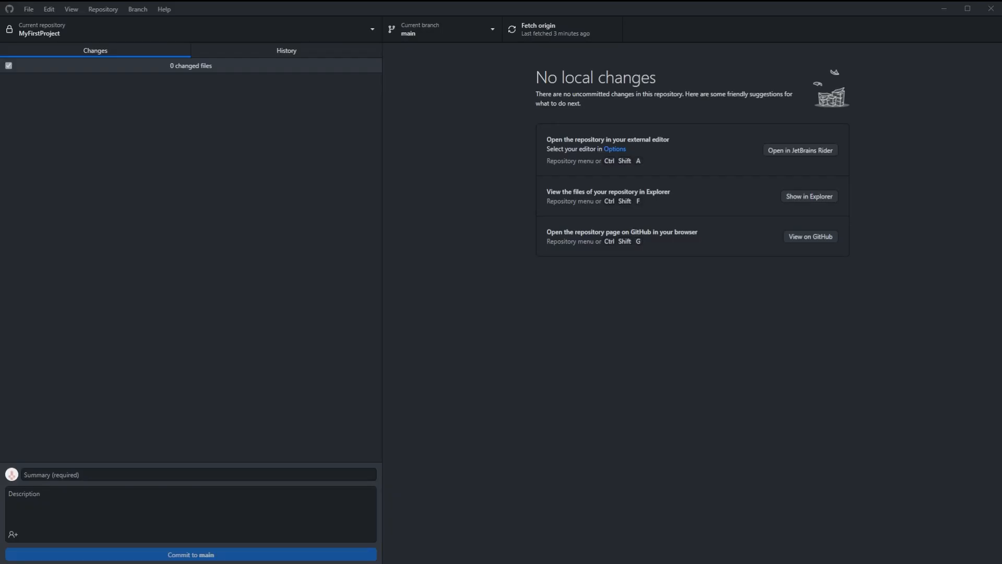
left_click(137, 9)
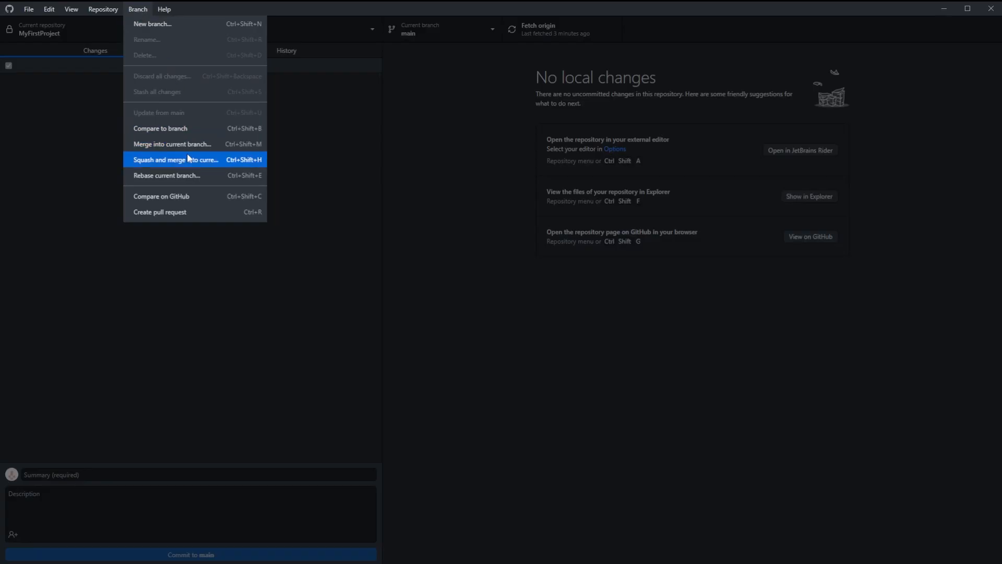
left_click(186, 23)
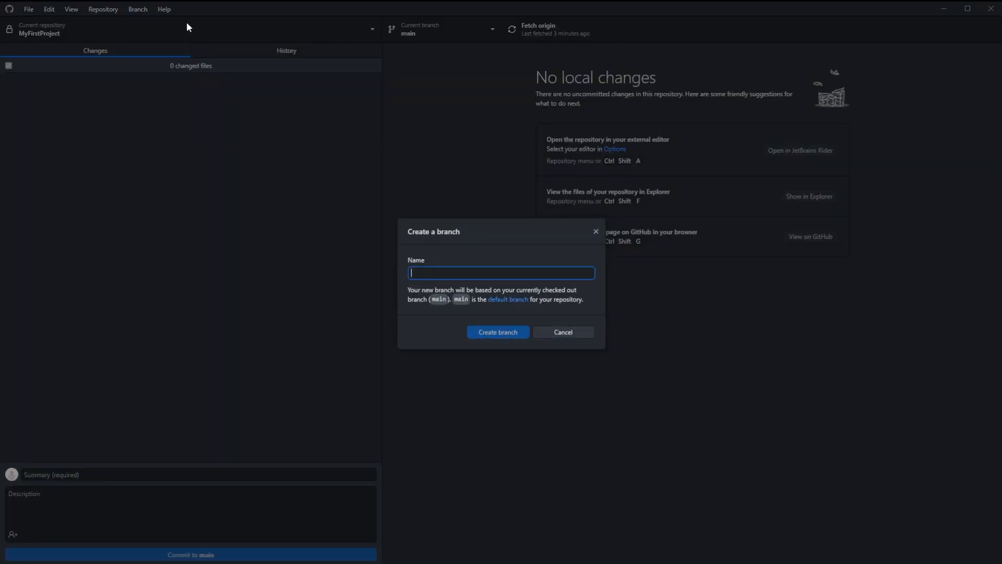
type("feature/")
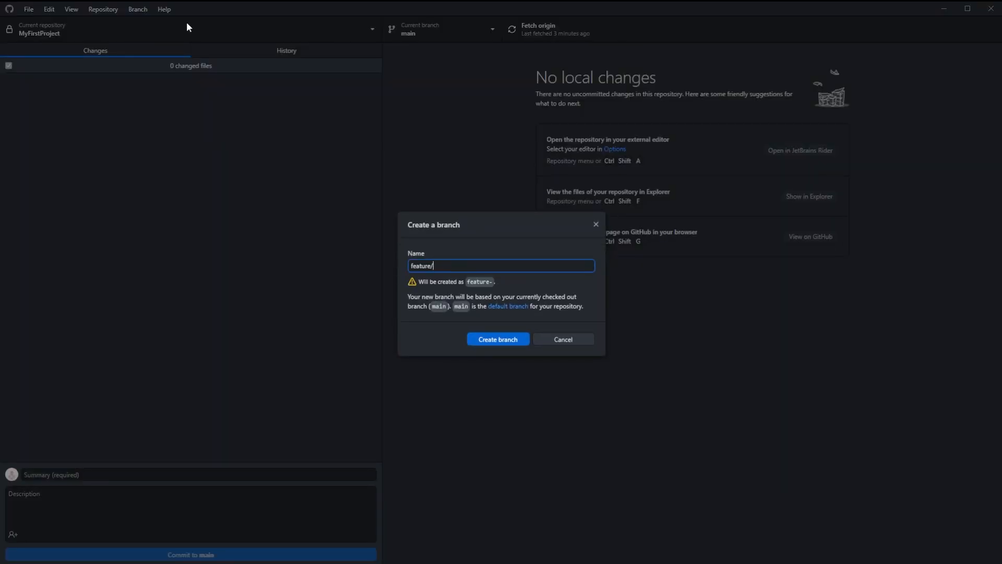
type("NewMoveSystem")
key("Return")
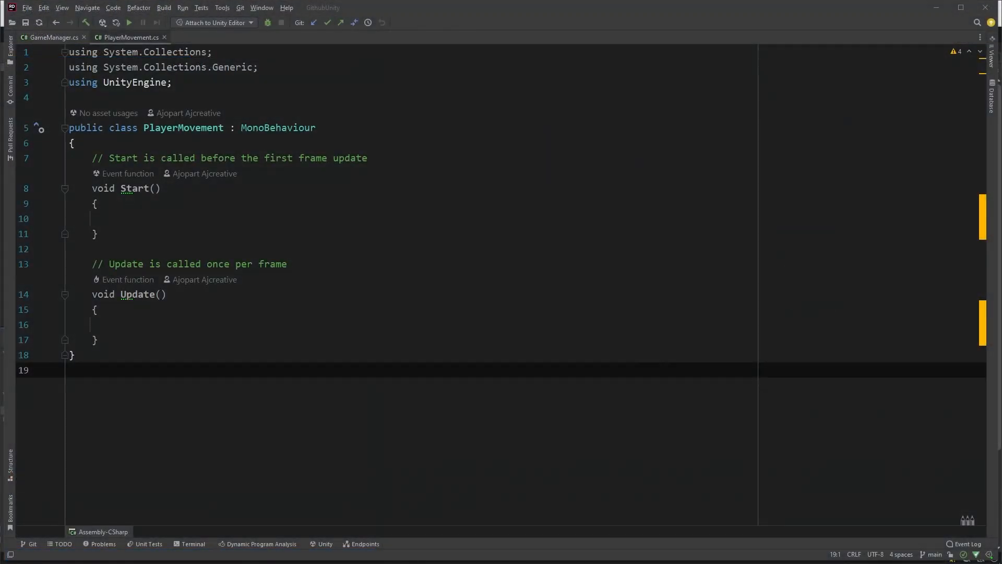
In JetBrains Rider, add the comment "//Do Something at Start" inside the Start method of PlayerMovement.cs
left_click(172, 293)
left_click(261, 218)
type("//Do Something at Start")
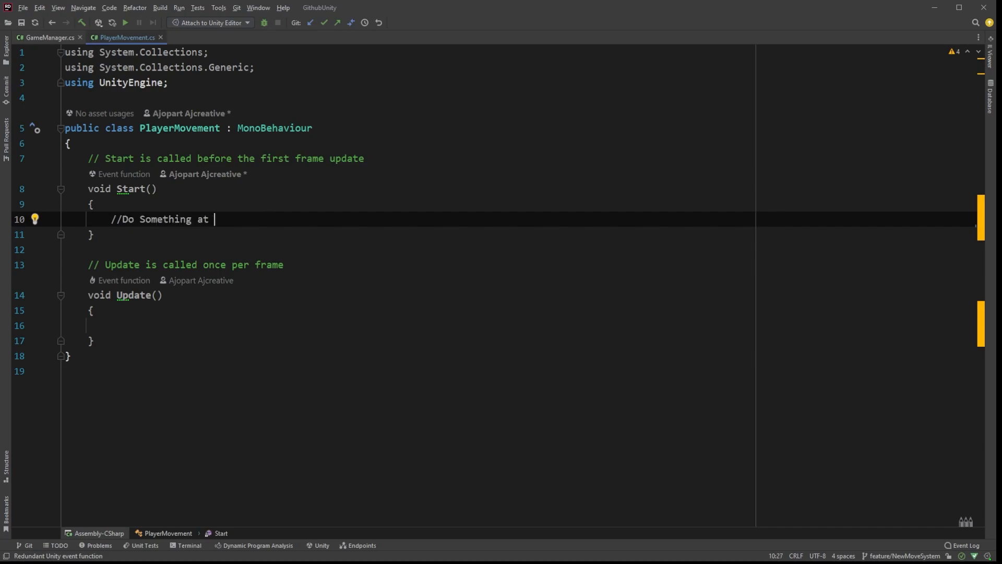
Add a public void MovePlayer() method below Update, containing the comment "//Do Move"
left_click(286, 341)
key("Return")
key("Return")
type("public void MovePlayer(){")
key("Return")
type("//Do Move")
left_click(431, 290)
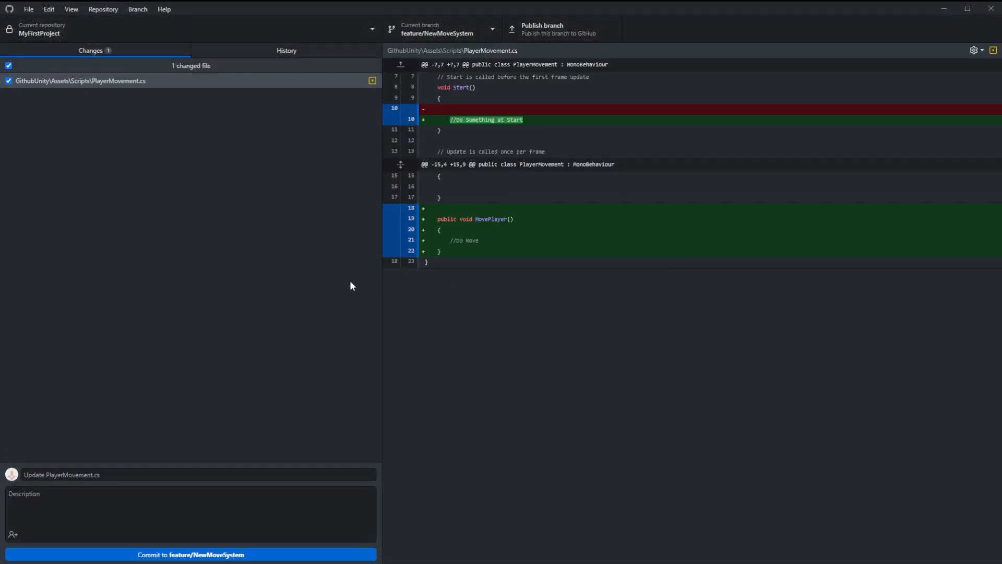
In GitHub Desktop, commit the change to feature/NewMoveSystem with the summary "Working on new move system" and switch to the main branch
left_click(140, 472)
type("Working on new move system")
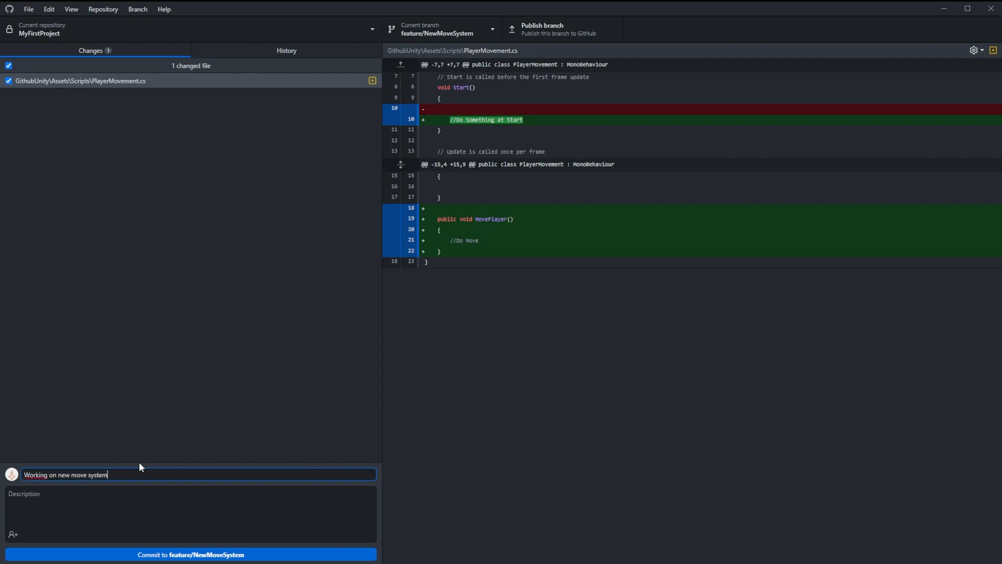
left_click(199, 548)
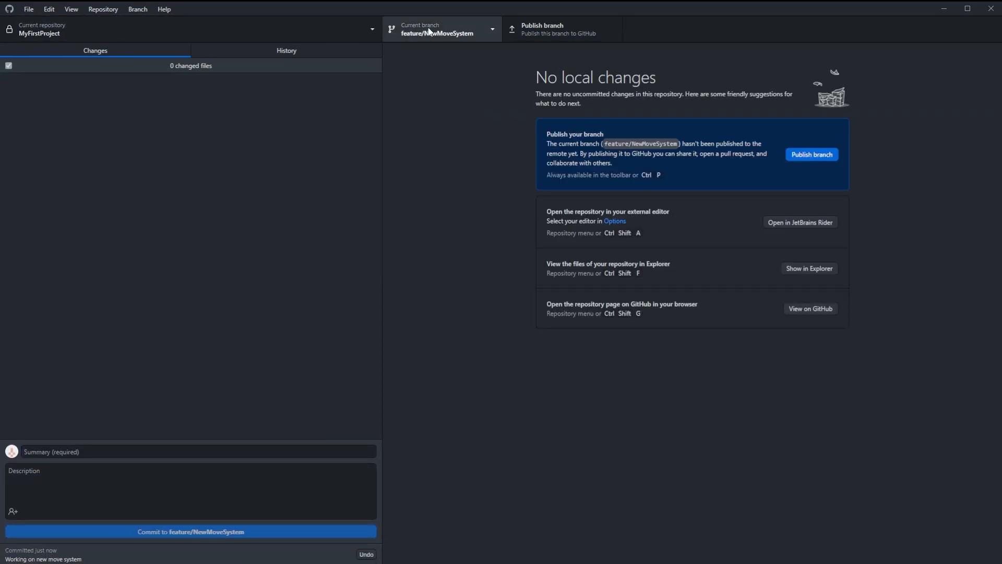
left_click(429, 31)
left_click(418, 100)
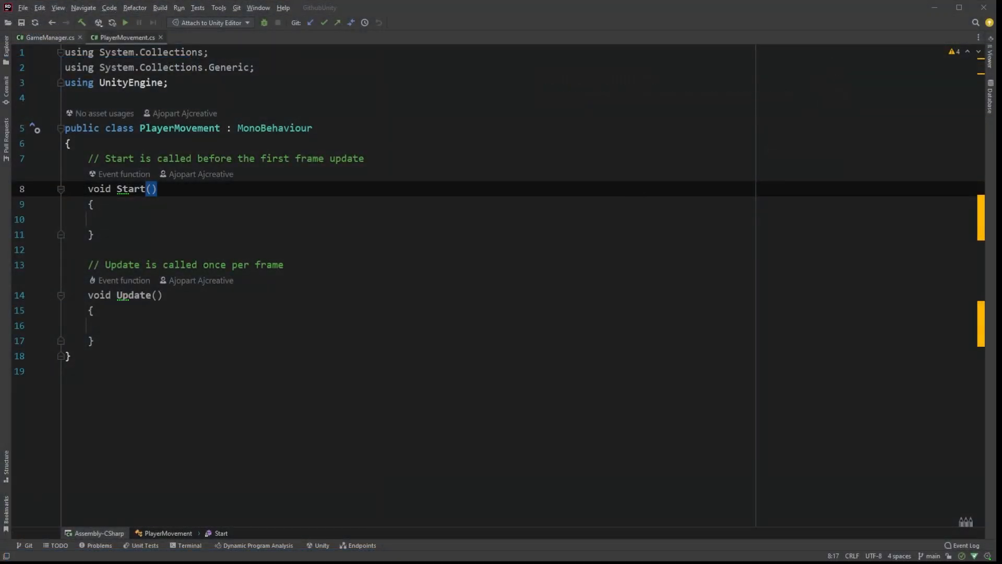
In JetBrains Rider, add the comment "//Do another thing" inside the Start method of PlayerMovement.cs, then return to GitHub Desktop
left_click(168, 223)
type("//")
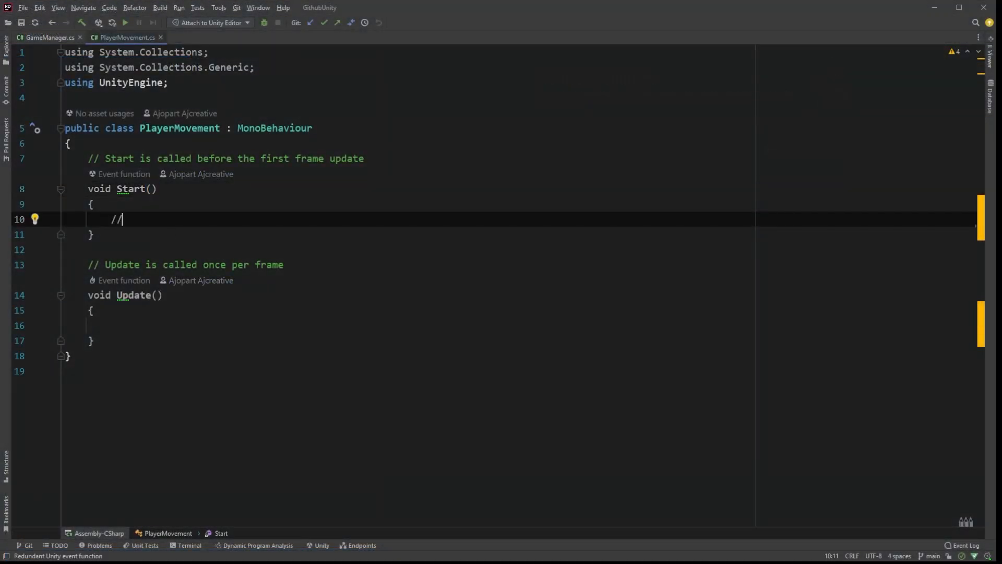
type("Do another thing")
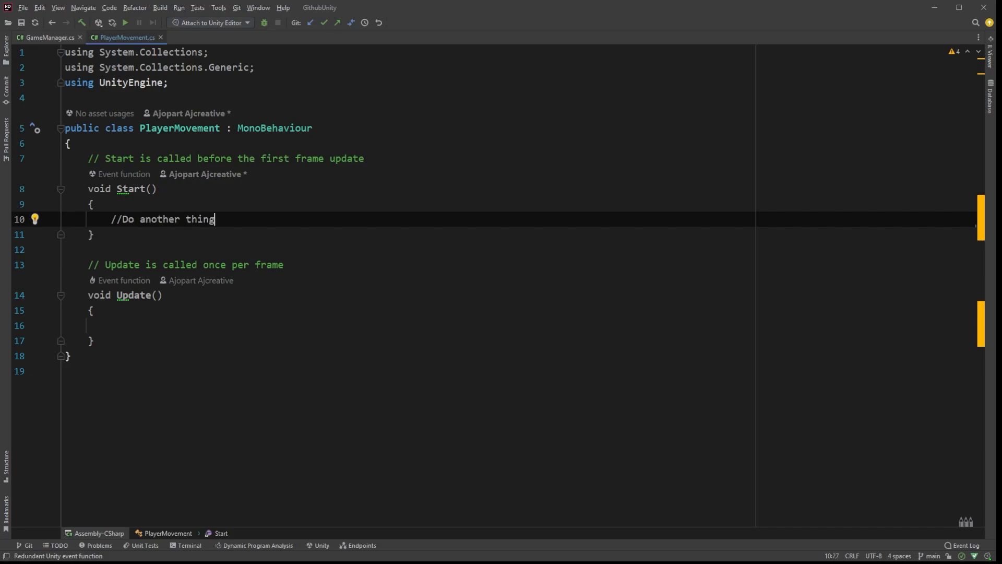
left_click(391, 341)
left_click(392, 374)
key("alt+Tab")
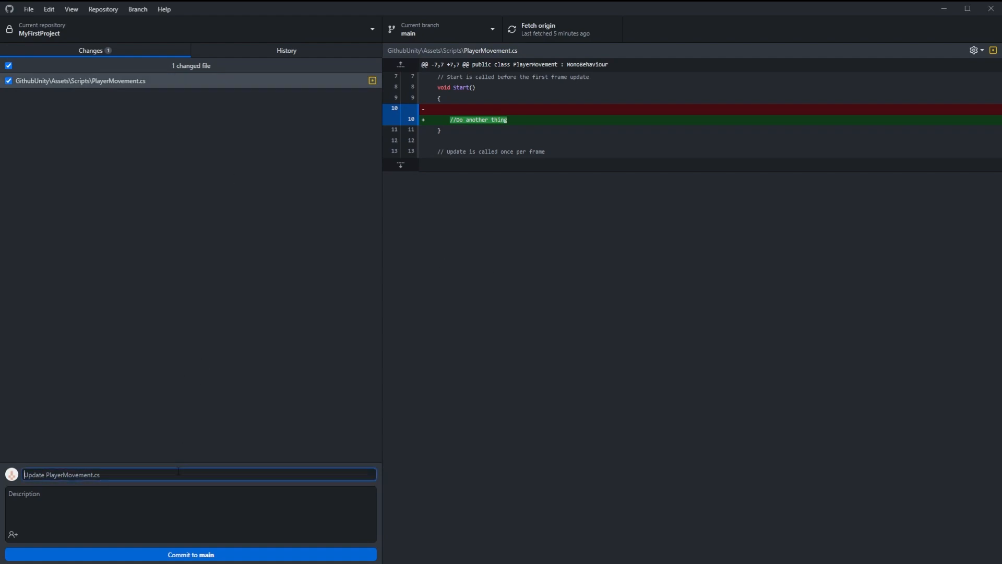
Commit the PlayerMovement.cs change to main with the summary "Updating Start with new code" and push it to origin
left_click(178, 470)
type("Updating Str")
key("BackSpace")
type("art with new code")
left_click(183, 554)
left_click(540, 30)
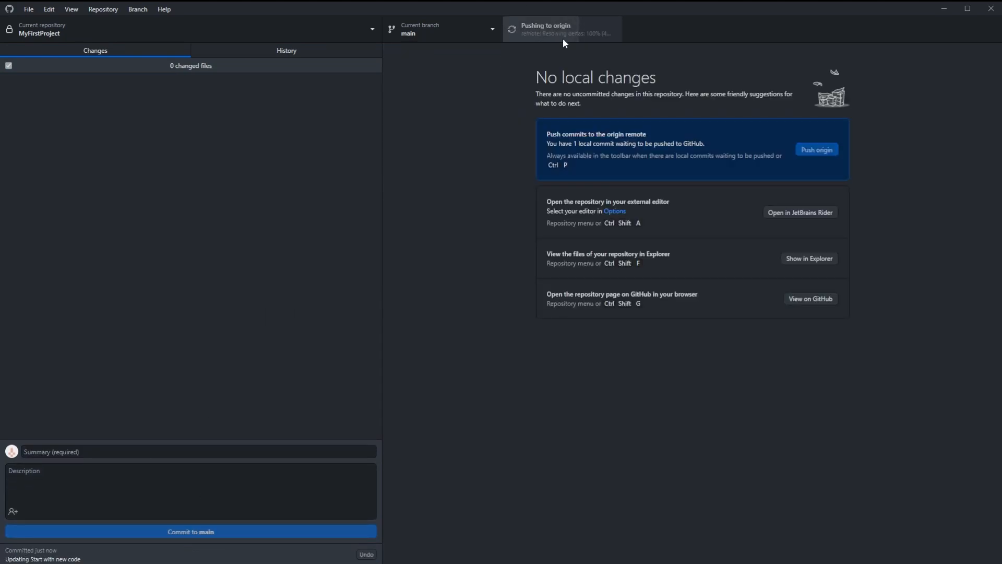
Merge feature/NewMoveSystem into main with a merge commit and open the conflicted PlayerMovement.cs in JetBrains Rider
left_click(135, 11)
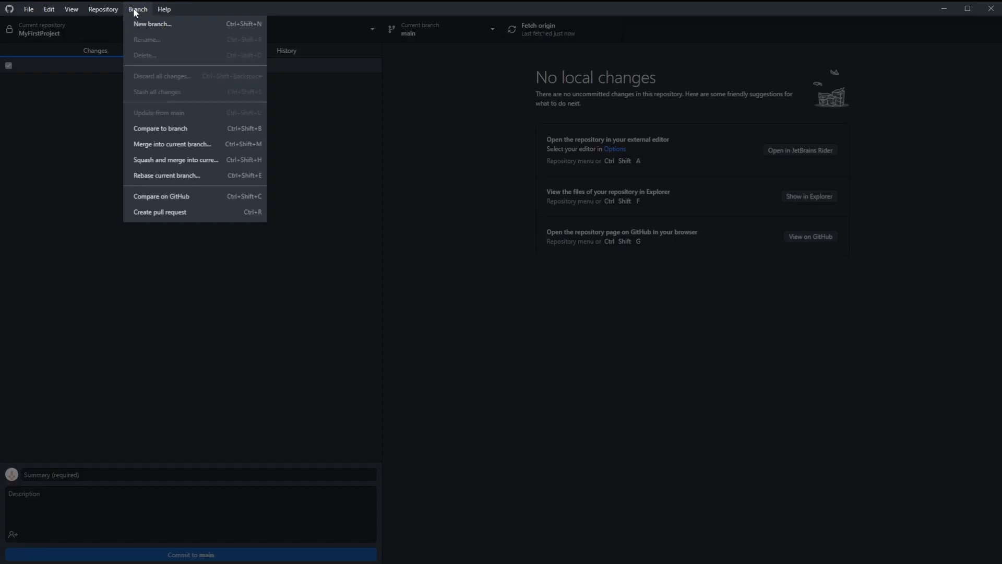
left_click(202, 145)
left_click(490, 263)
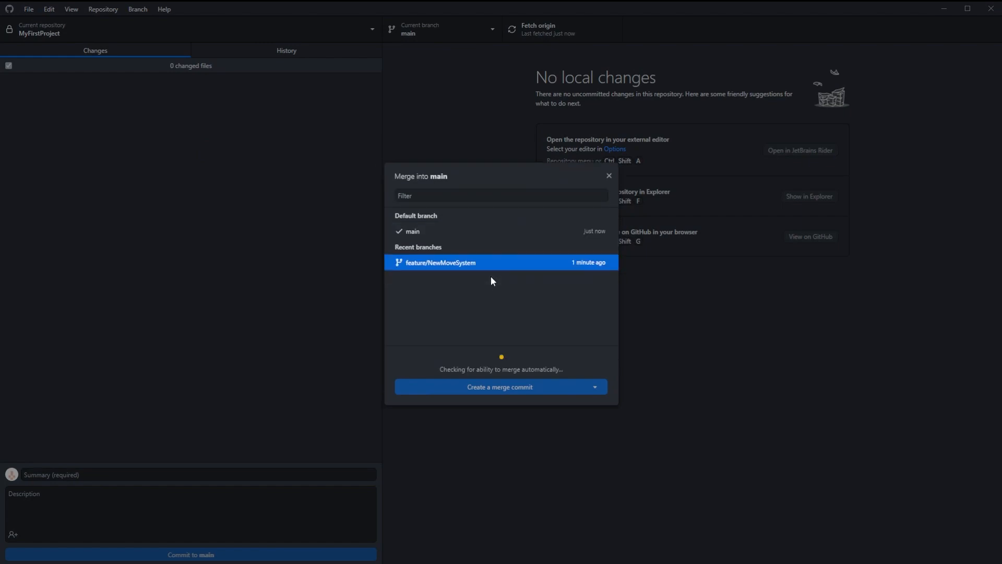
left_click(511, 392)
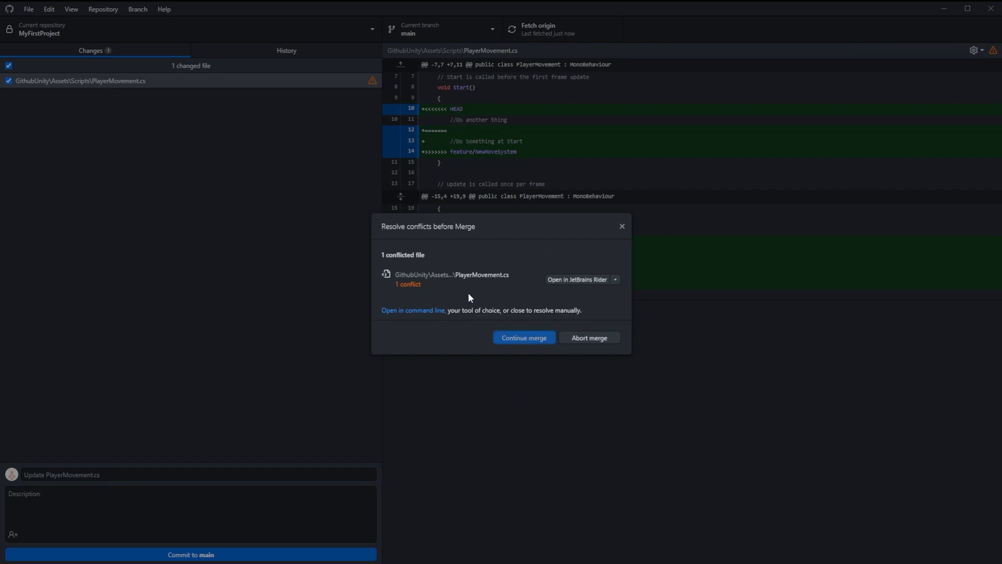
left_click(572, 278)
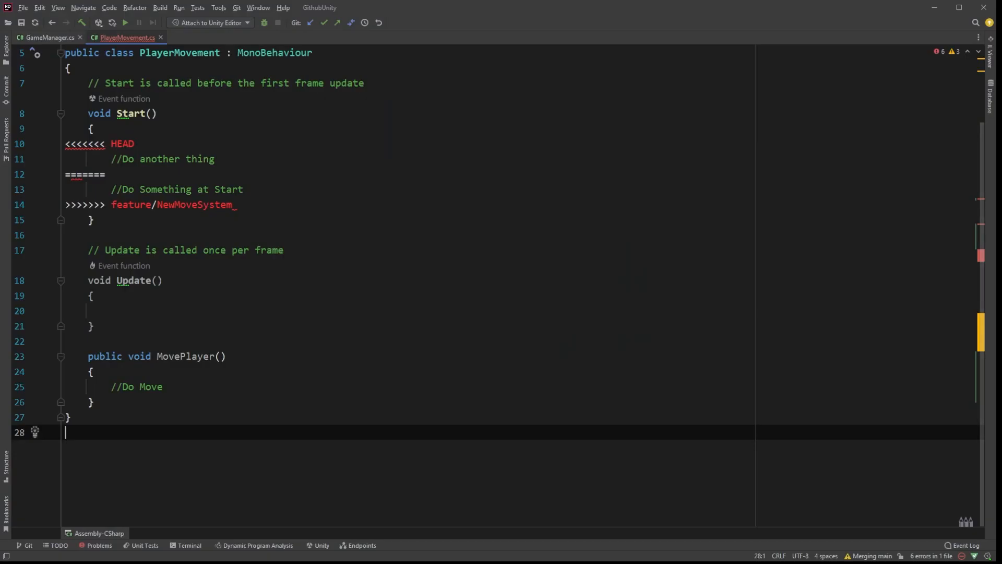
Keep only "//Do Something at Start" inside Start, removing main's version and all conflict markers, and continue the merge in GitHub Desktop
left_click(172, 342)
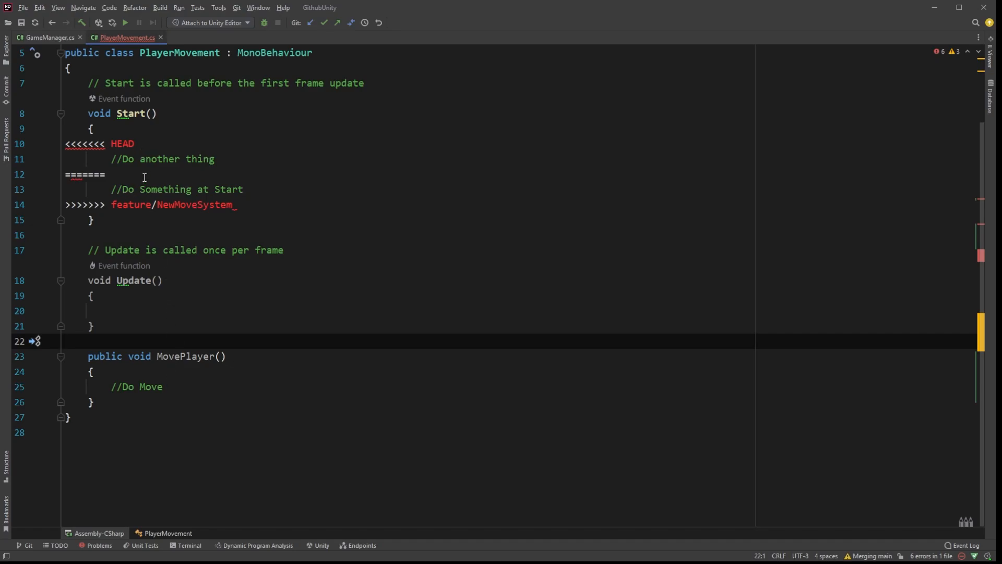
left_click_drag(40, 159, 37, 142)
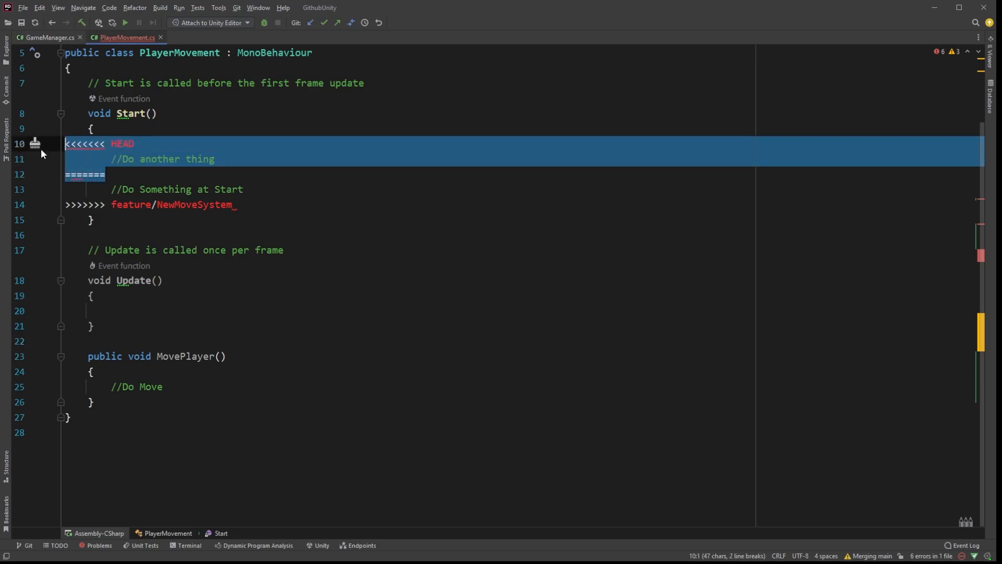
key("BackSpace")
left_click_drag(235, 205, 65, 205)
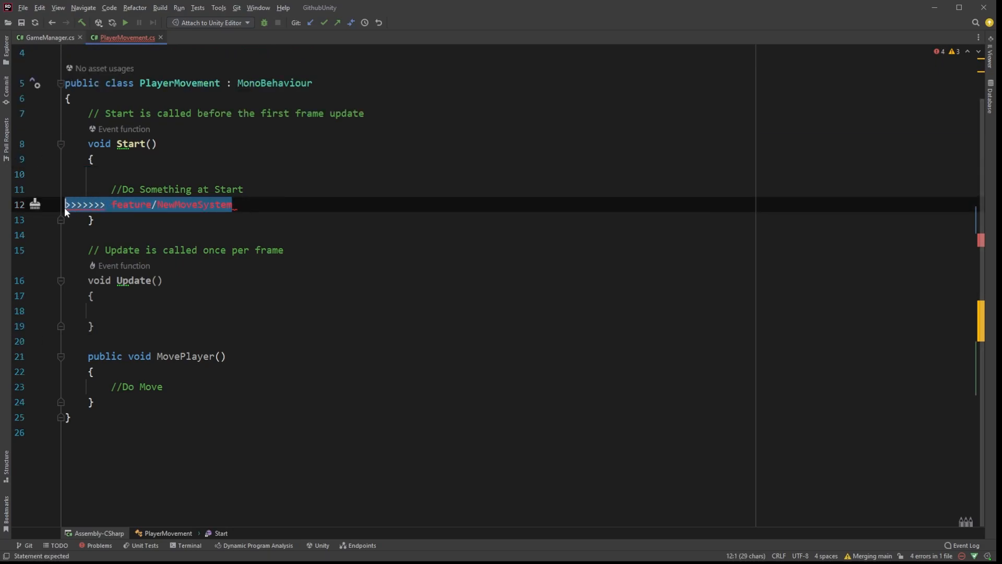
key("BackSpace")
key("BackSpace")
left_click(114, 189)
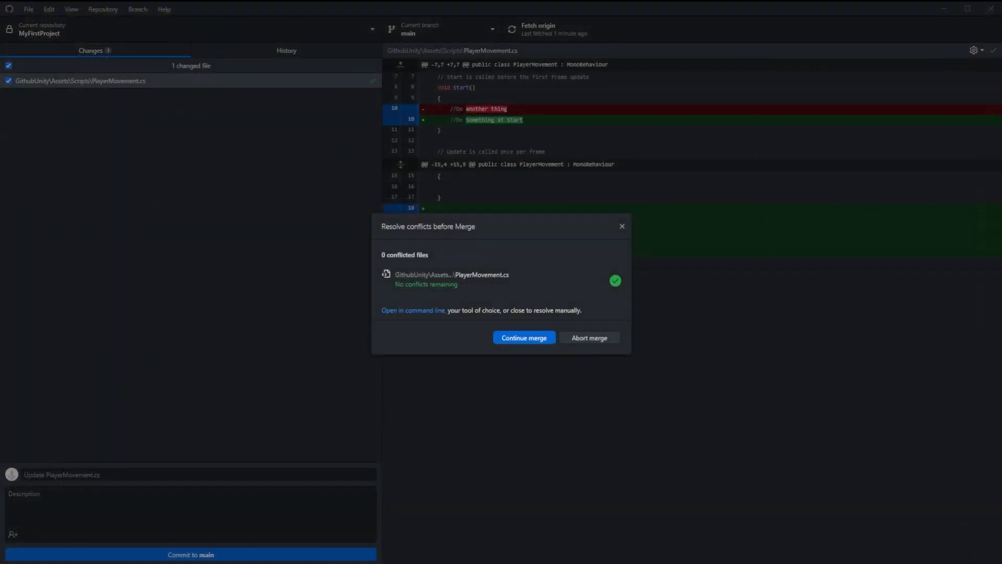
left_click(528, 338)
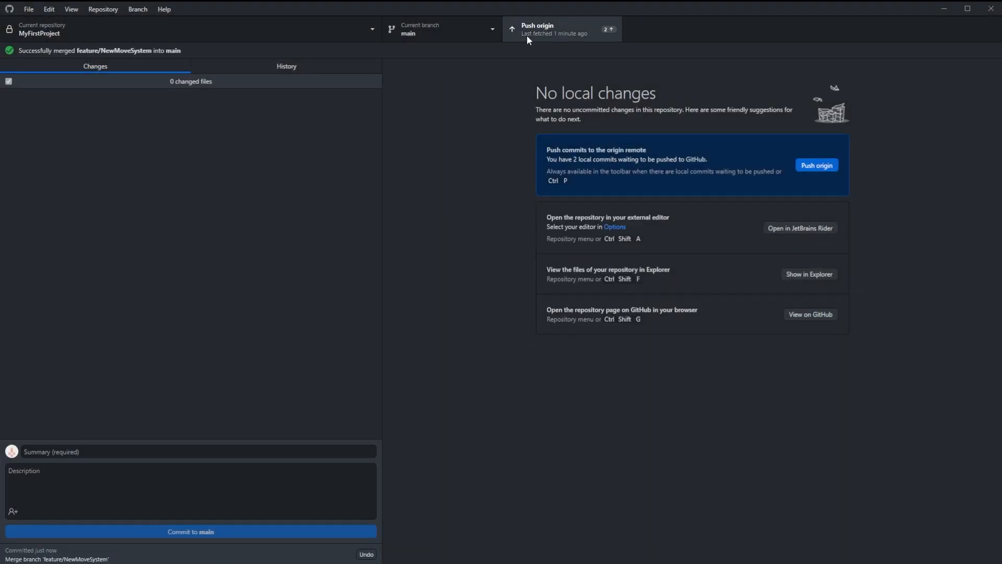